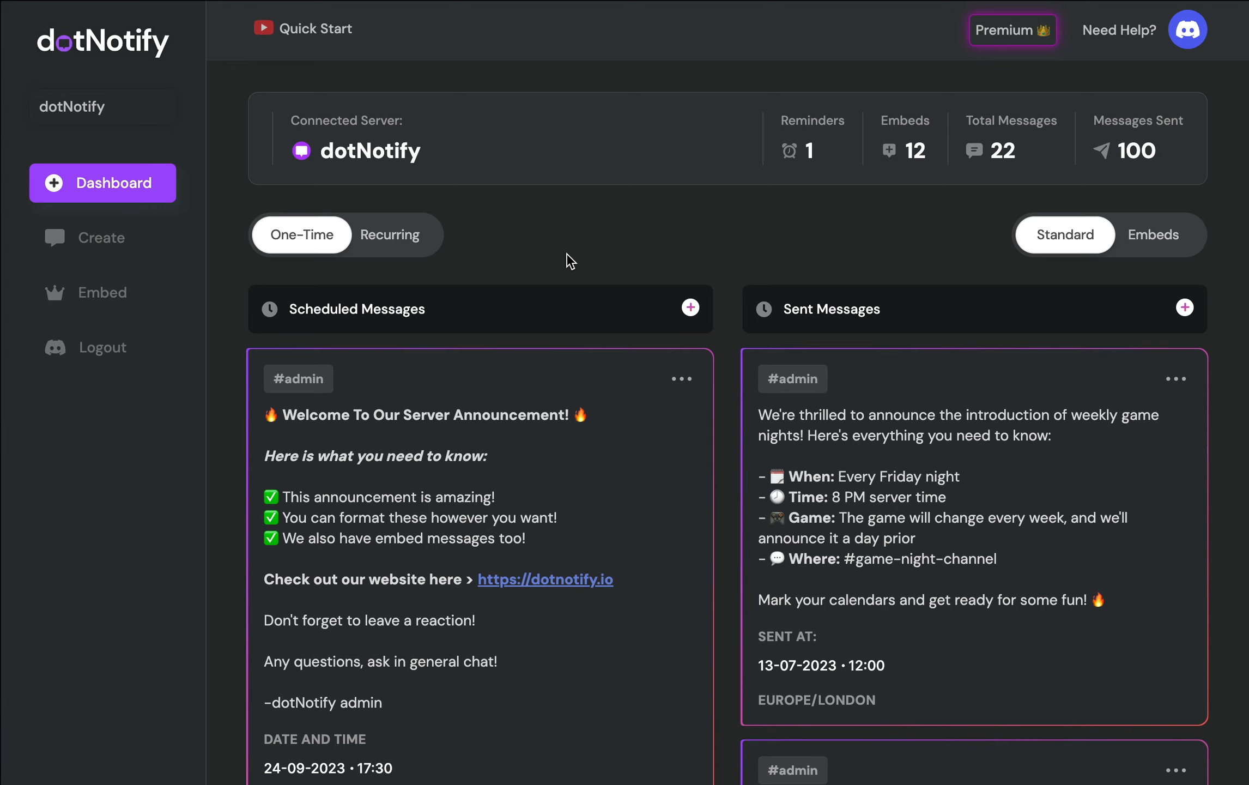
- Examine the scheduled and sent one-time messages on the dashboard, in both the standard and the embed views
scroll(669, 164, "down", 10)
scroll(669, 164, "up", 10)
scroll(573, 241, "down", 1)
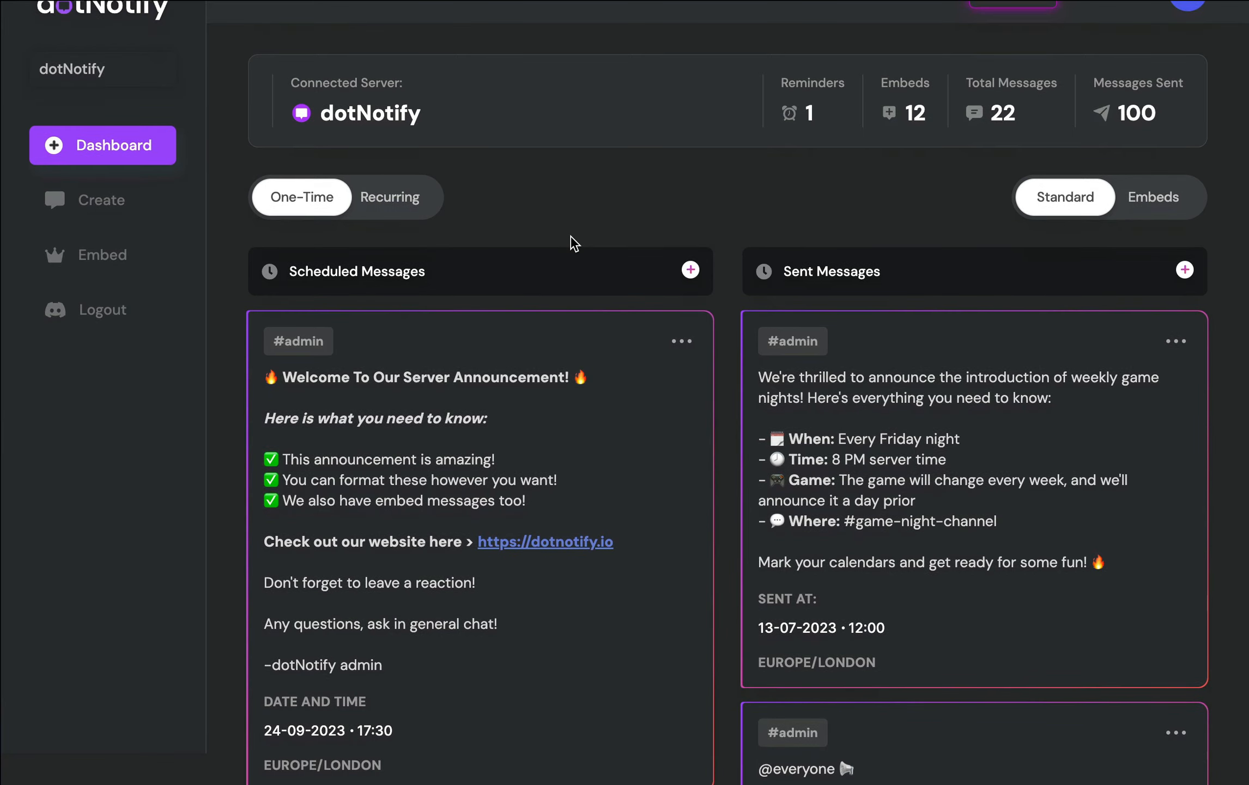
scroll(573, 241, "down", 3)
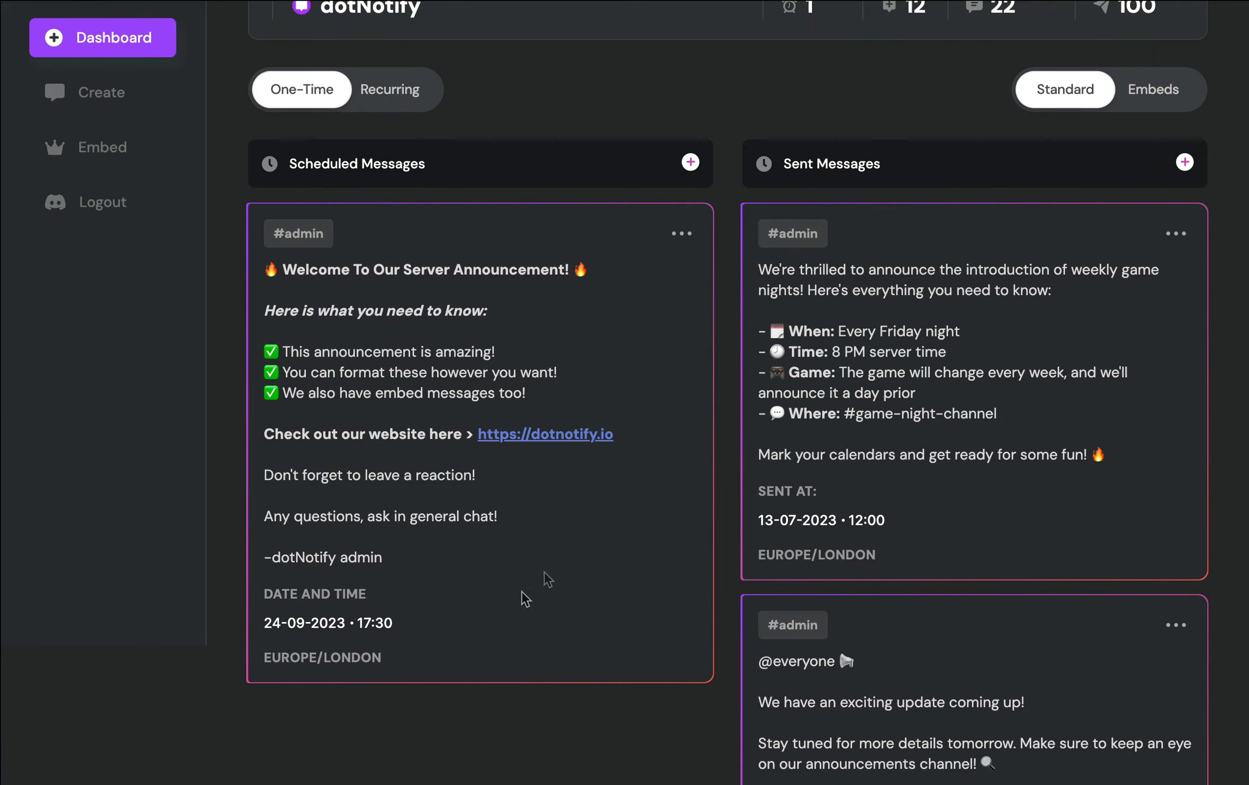
left_click(1155, 100)
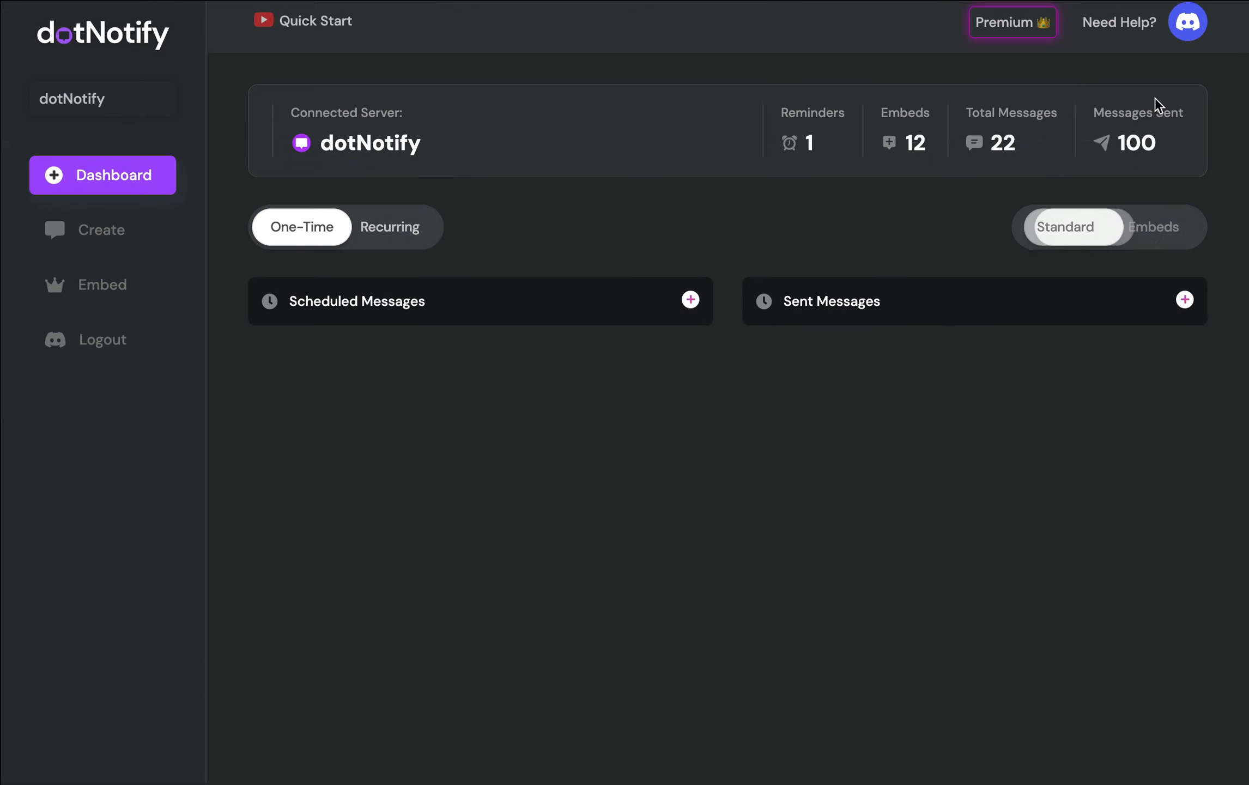
scroll(1152, 295, "down", 2)
scroll(1148, 288, "down", 1)
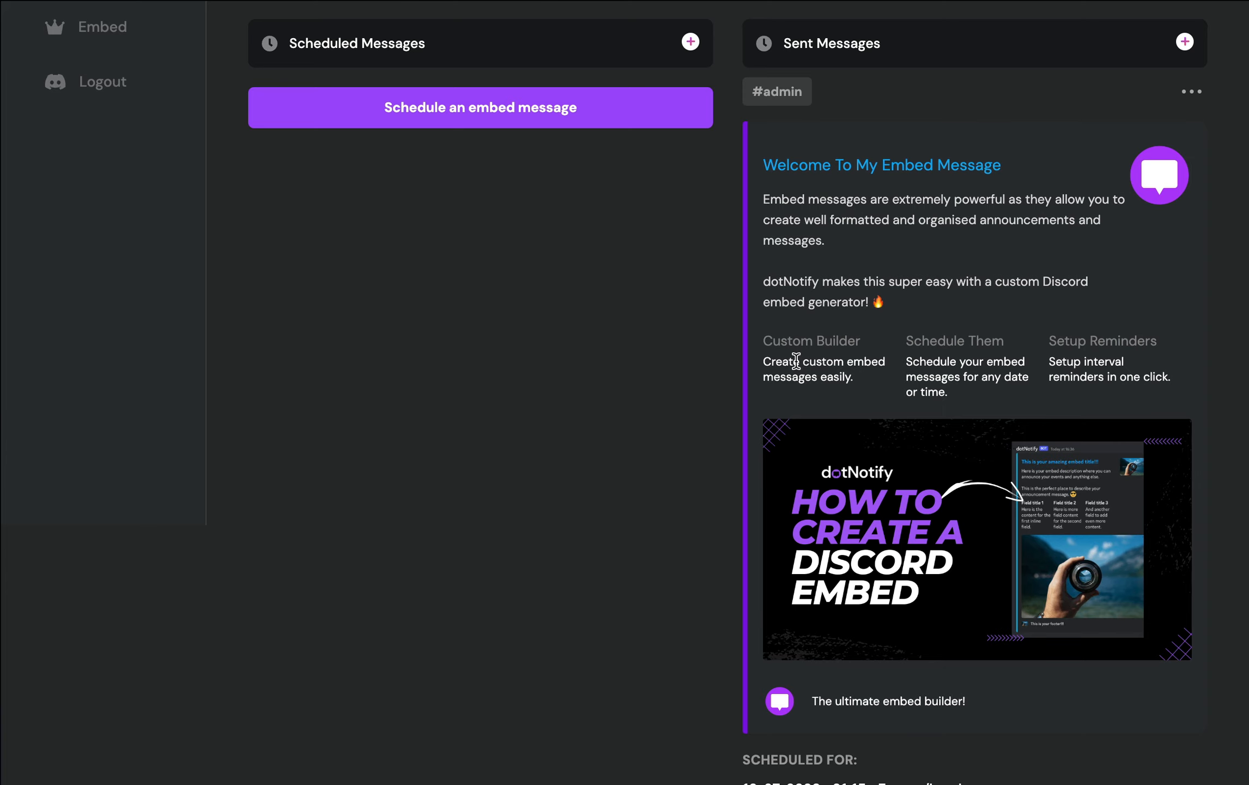
scroll(752, 561, "up", 5)
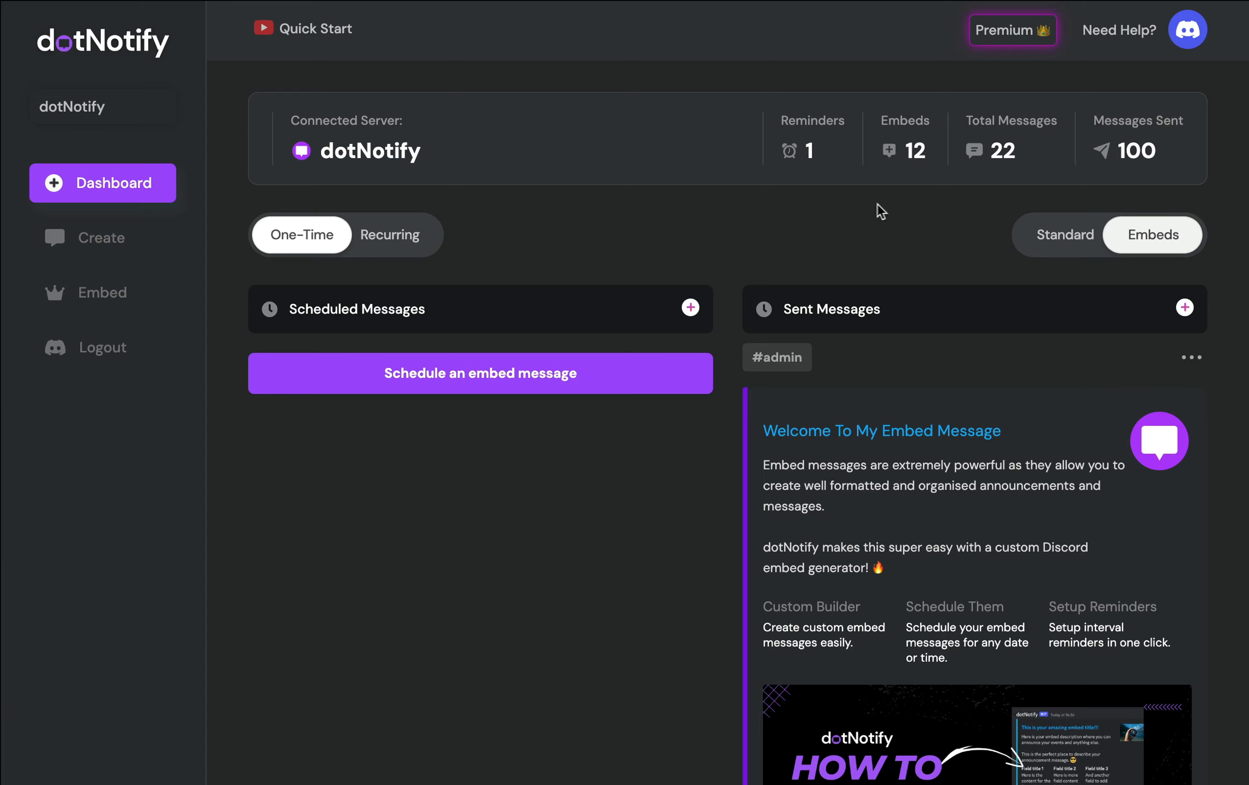
left_click(1028, 232)
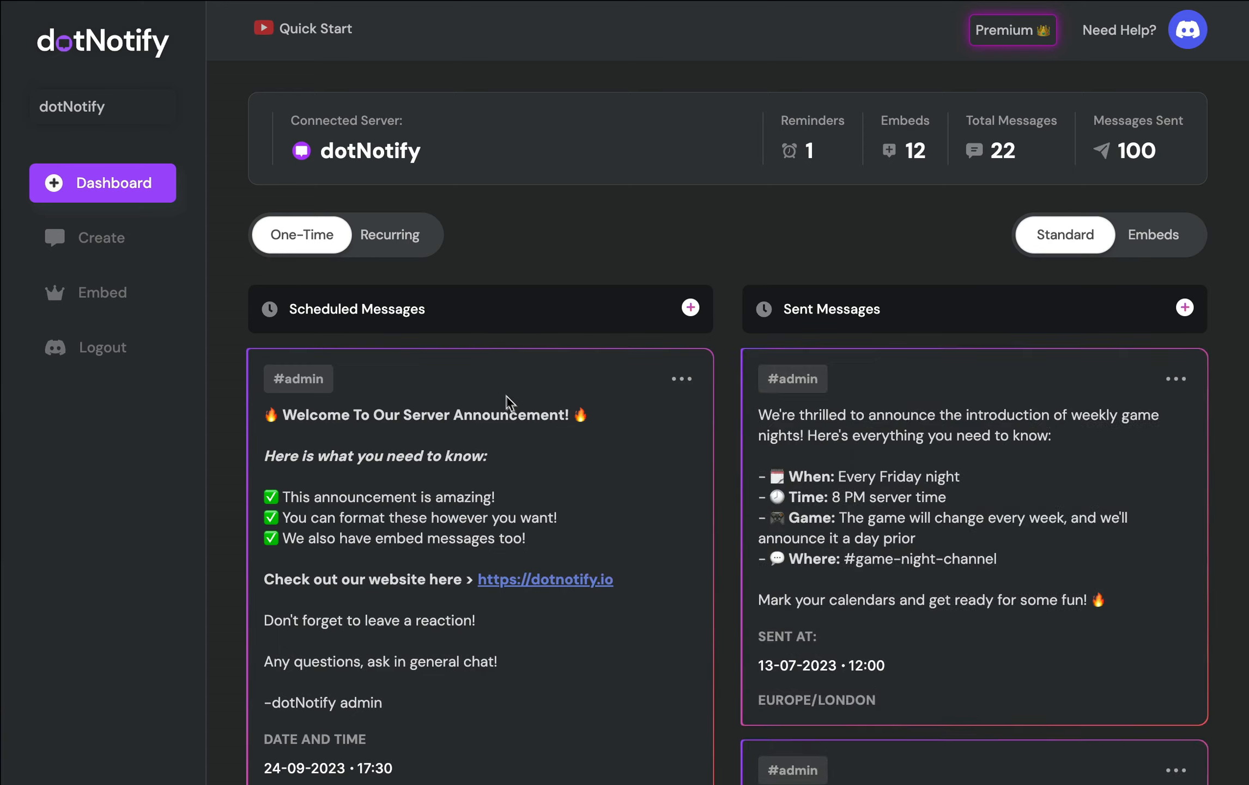
scroll(507, 402, "down", 3)
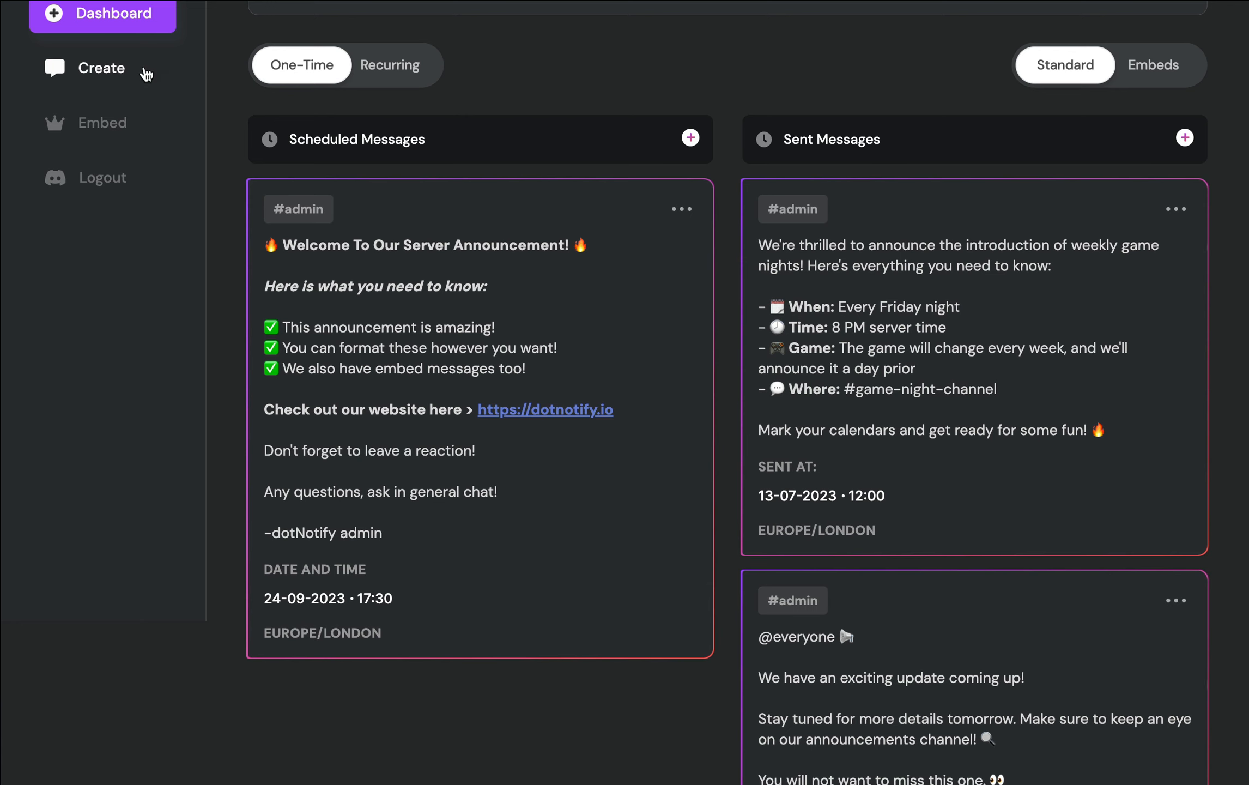
scroll(229, 80, "up", 3)
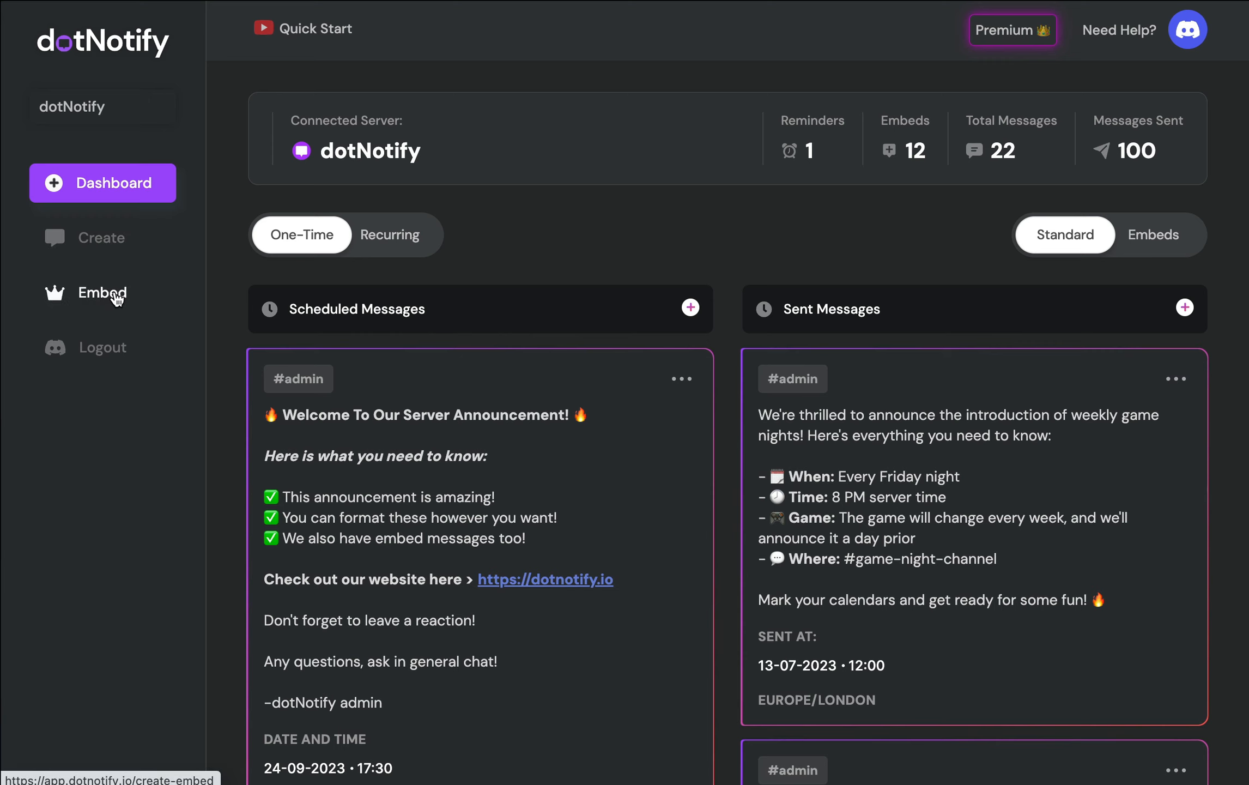
- Start a new scheduled message and enter the text "This is a new scheduled message!"
left_click(100, 245)
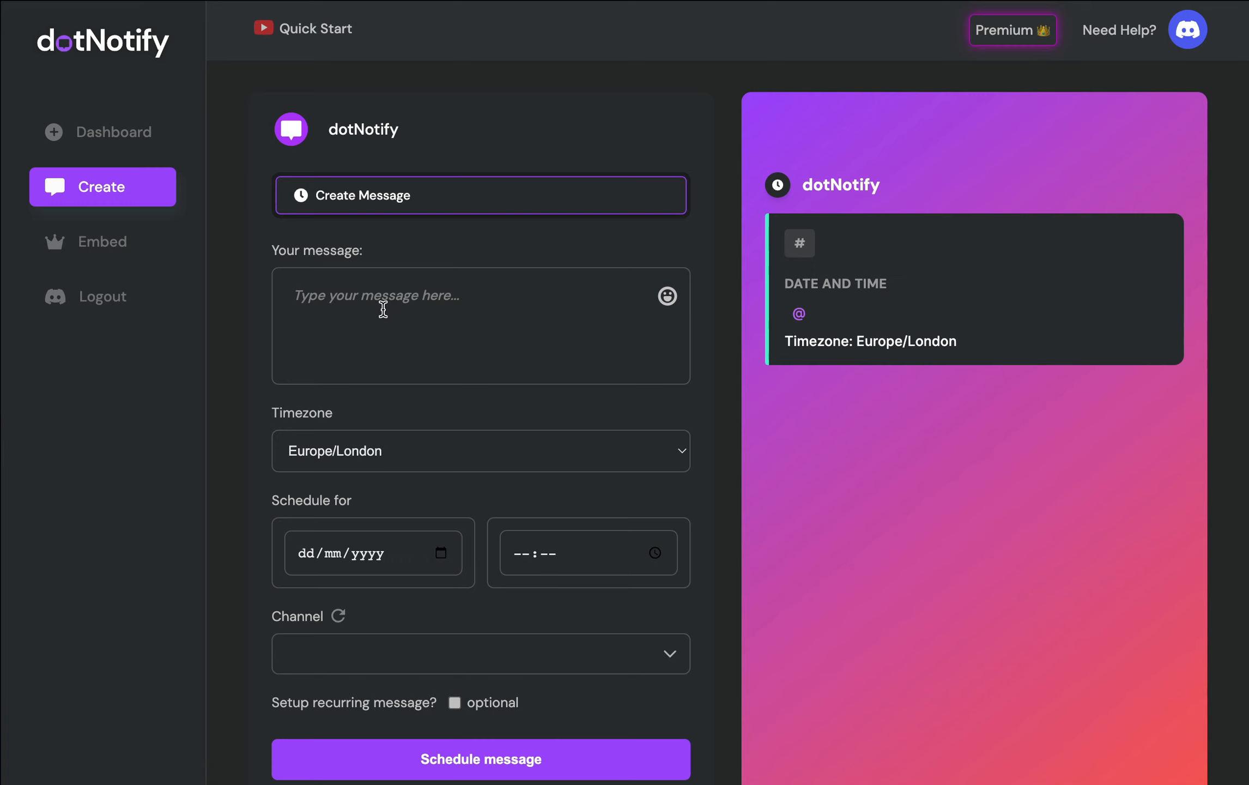
left_click(384, 309)
type("This is an")
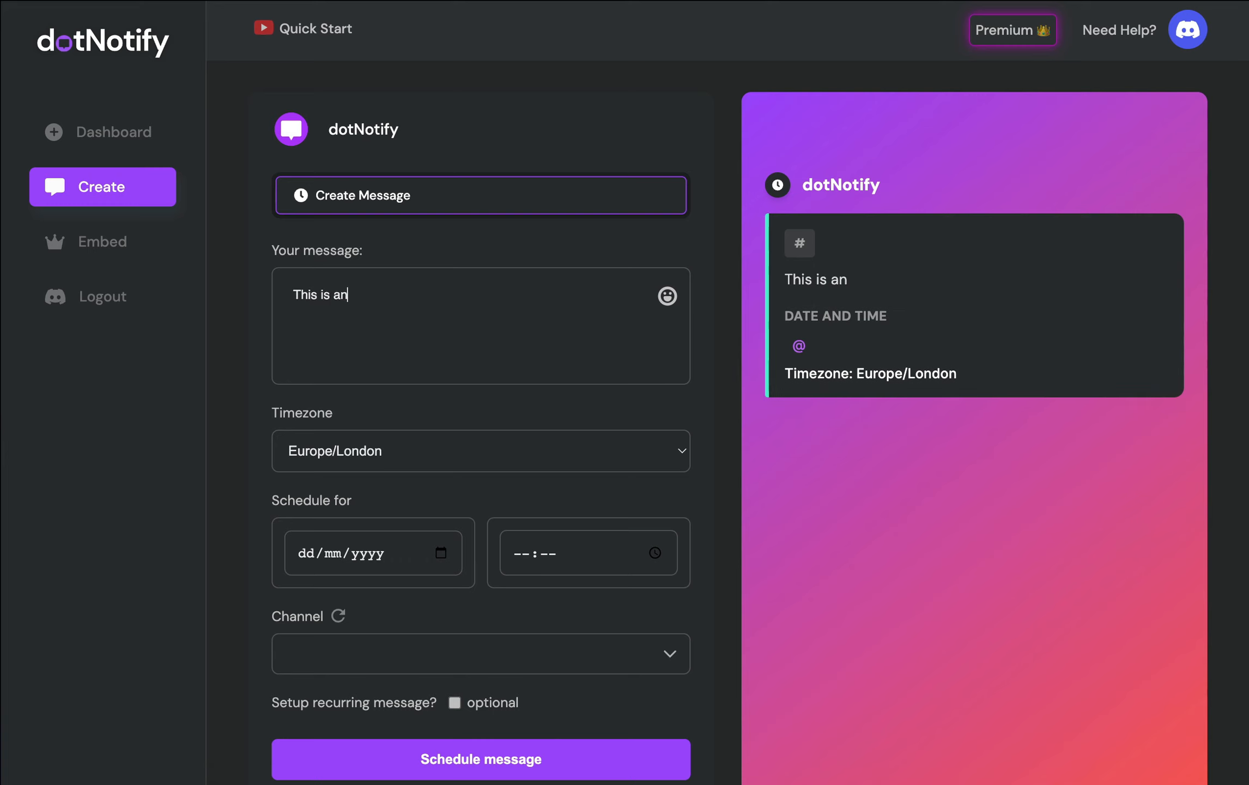
key("BackSpace")
type("new sche")
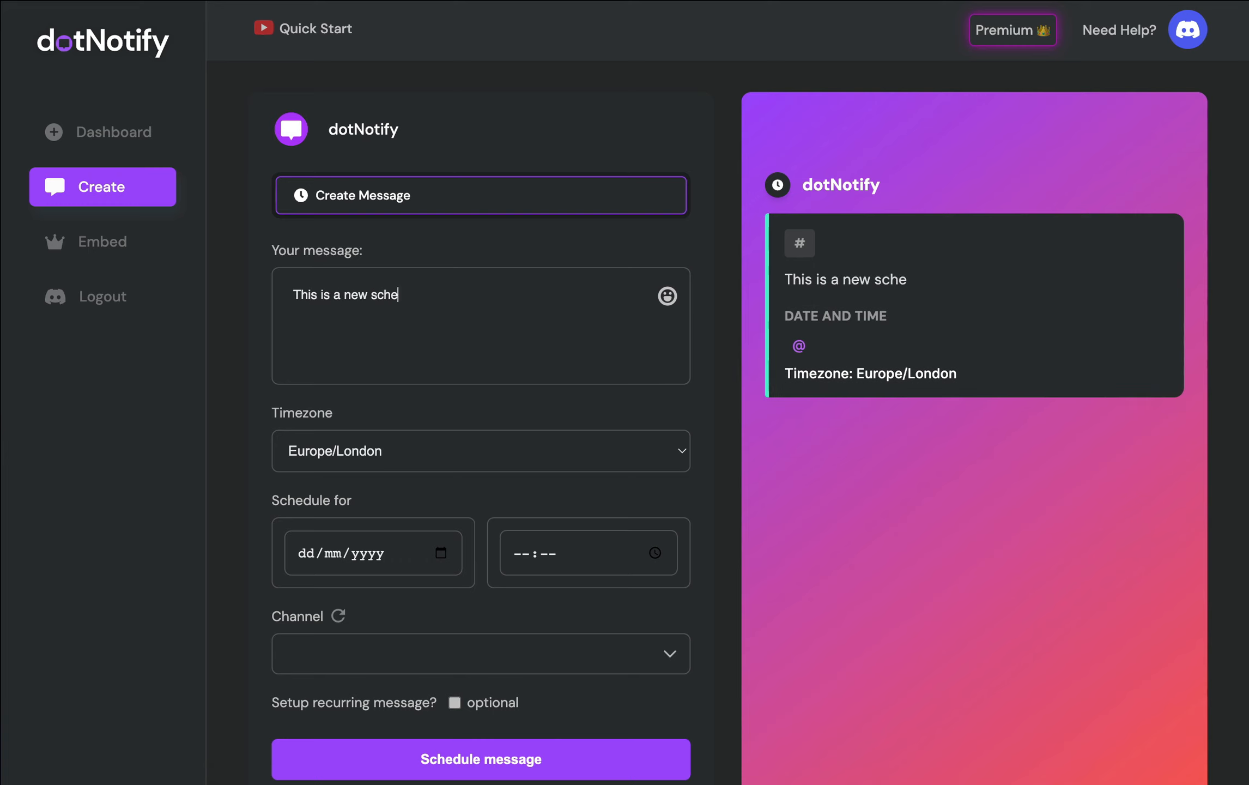
type("duled messahs")
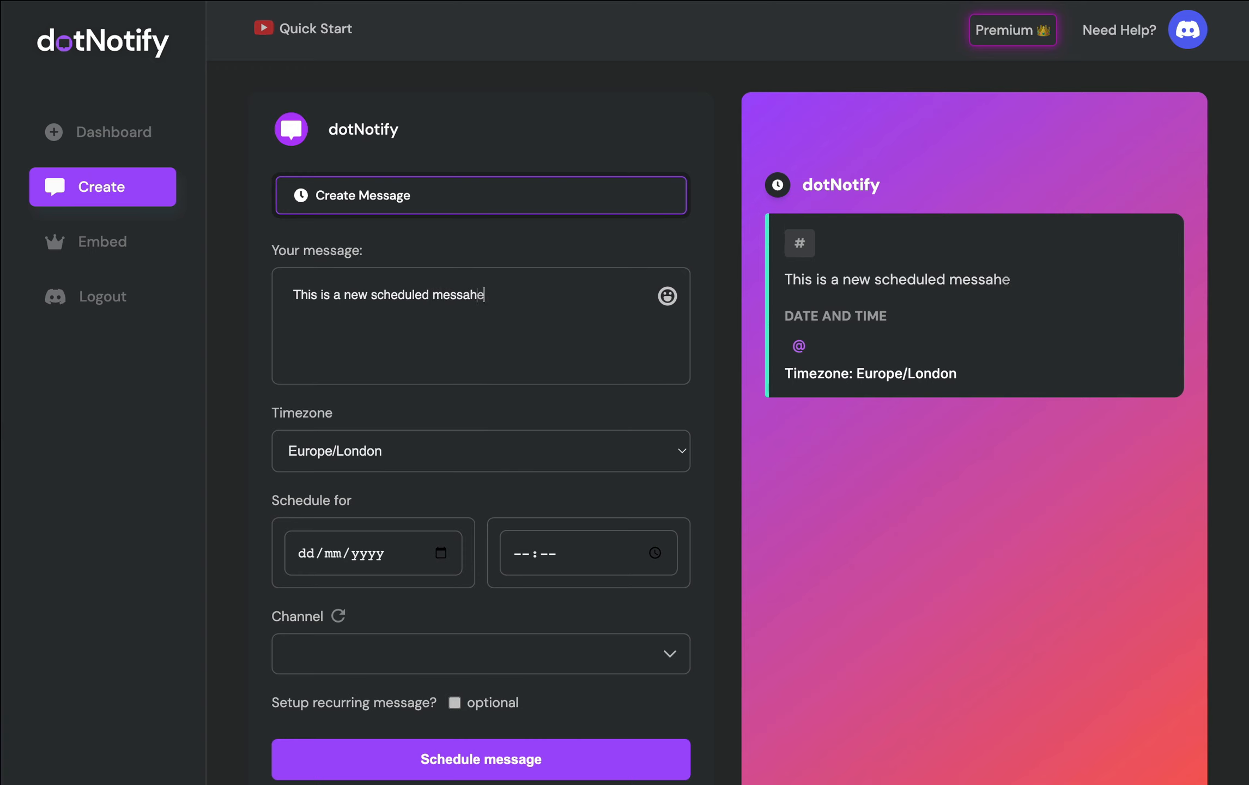
key("BackSpace")
key("BackSpace")
type("ge!")
- Make "scheduled message!" bold and add a sunglasses smiley emoji at the end of the message
left_click_drag(370, 294, 489, 289)
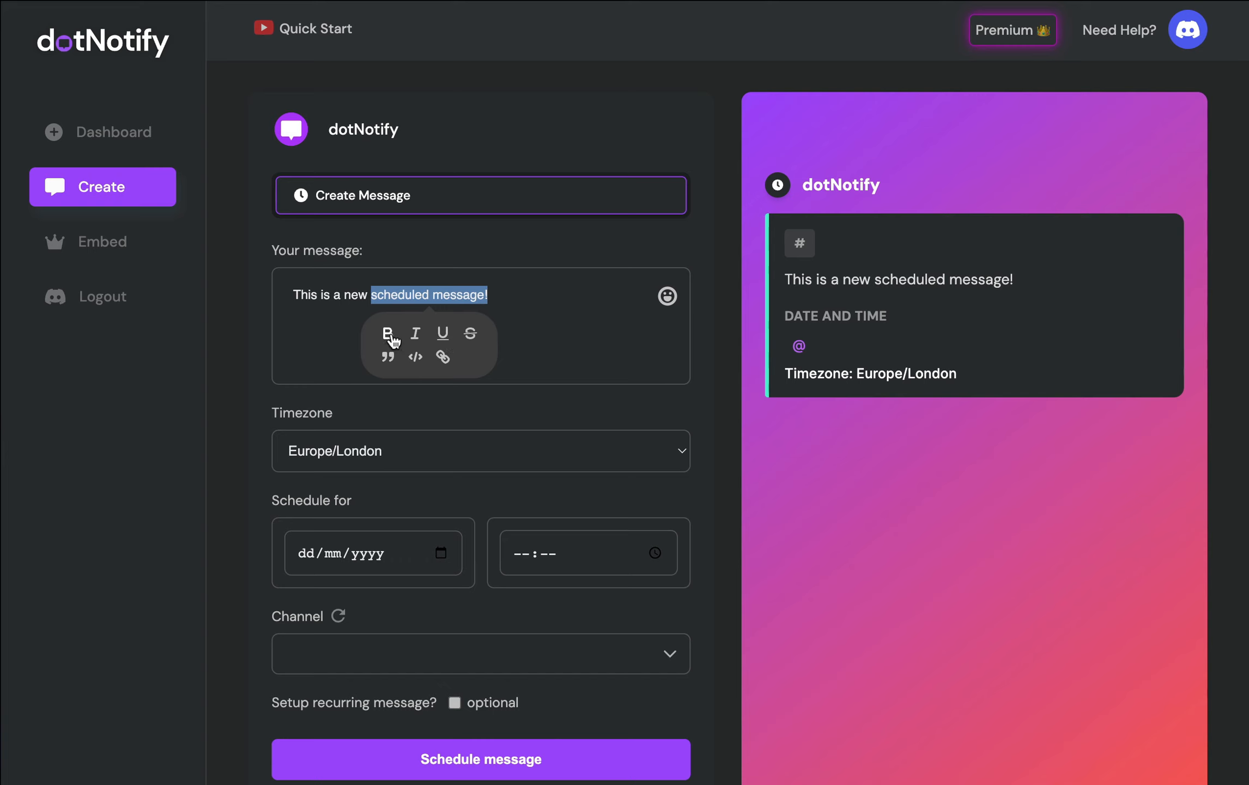
left_click(390, 337)
left_click(591, 319)
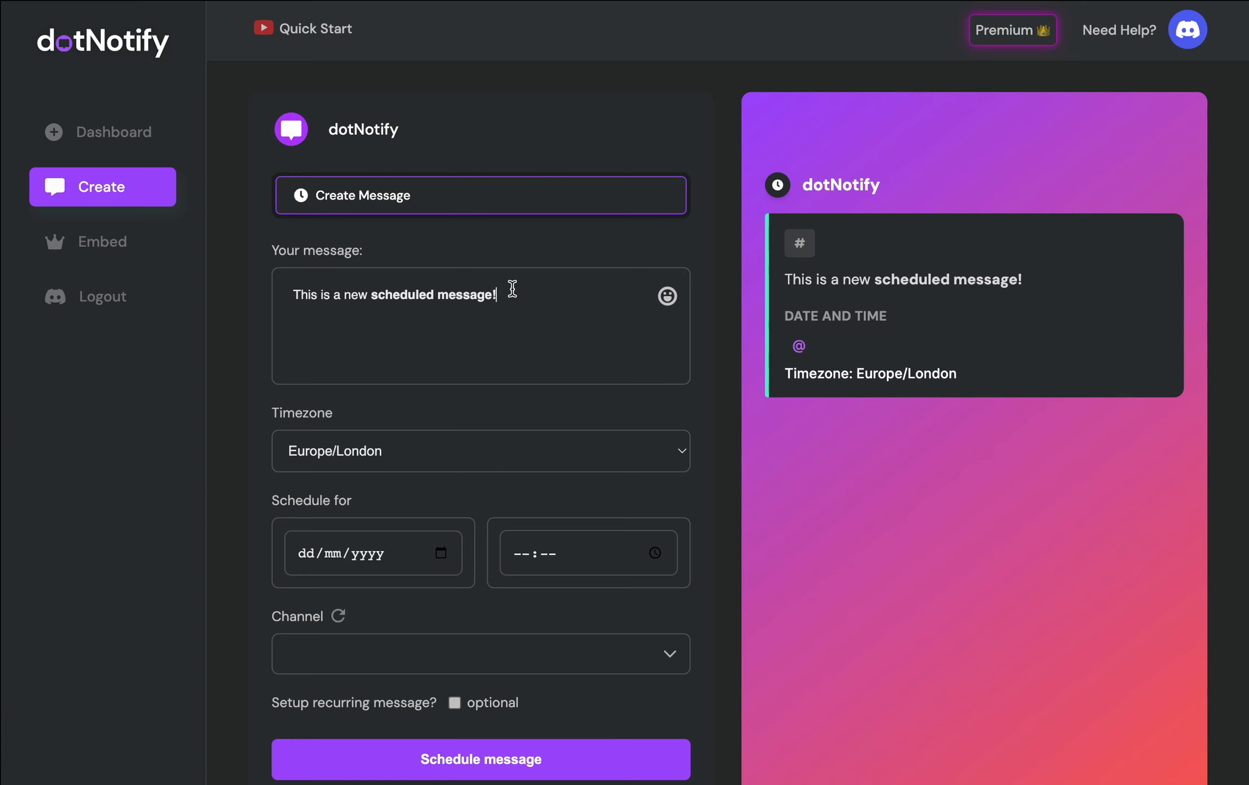
left_click(667, 296)
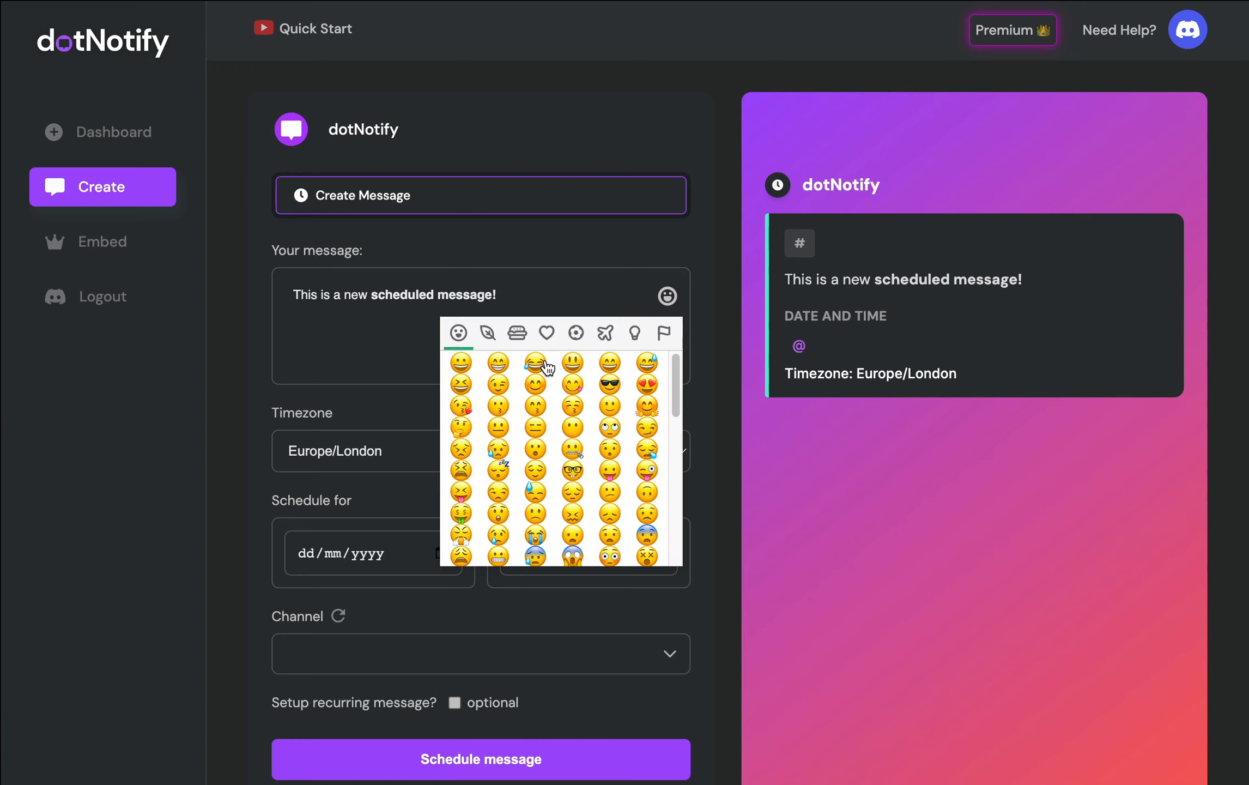
left_click(609, 384)
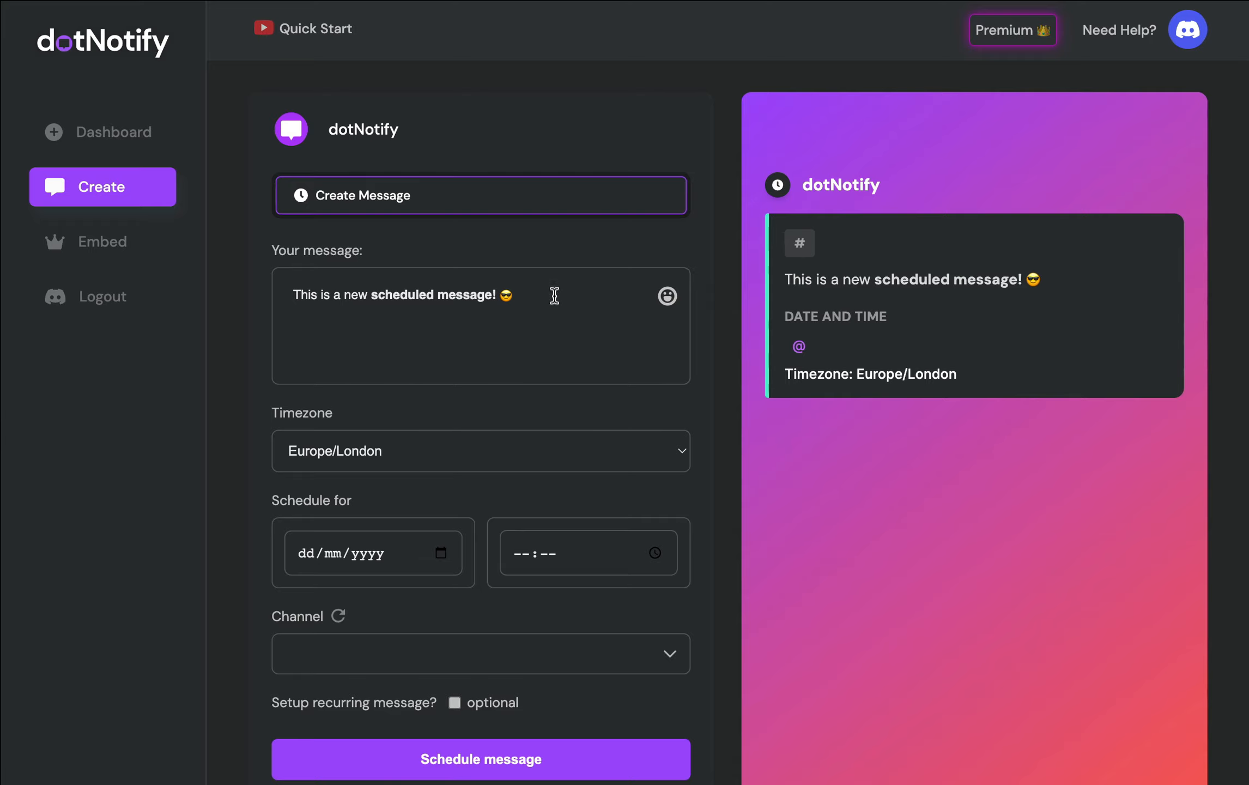
- Look through the list of timezones available for the message
scroll(569, 395, "down", 1)
scroll(570, 395, "down", 2)
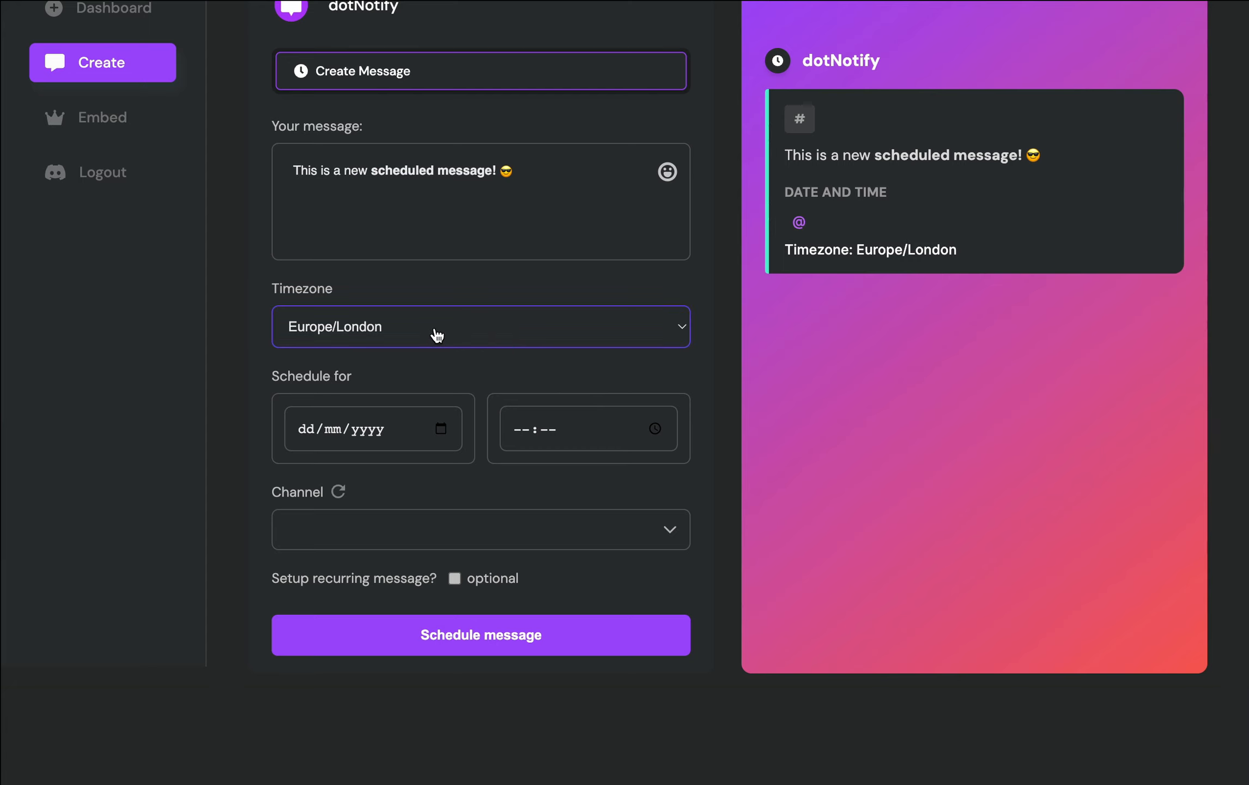
left_click(437, 334)
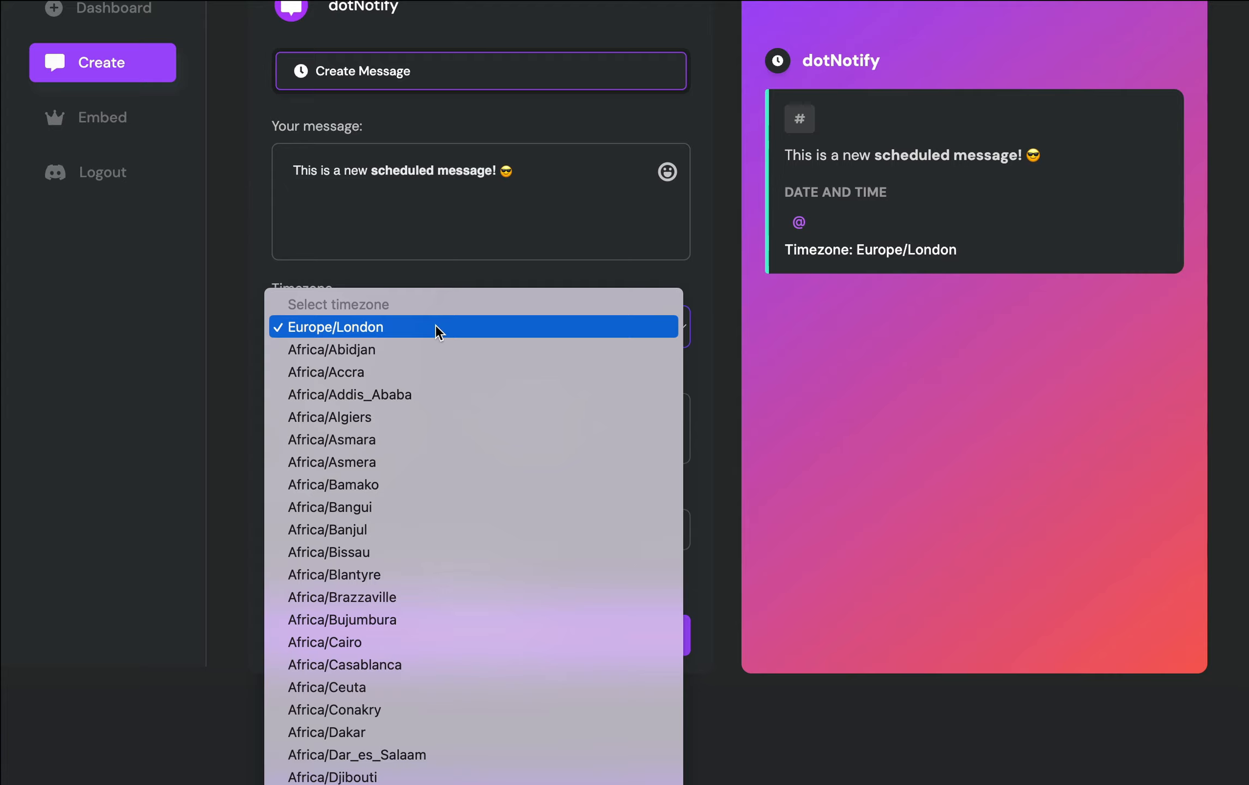
scroll(545, 643, "down", 10)
scroll(546, 642, "up", 4)
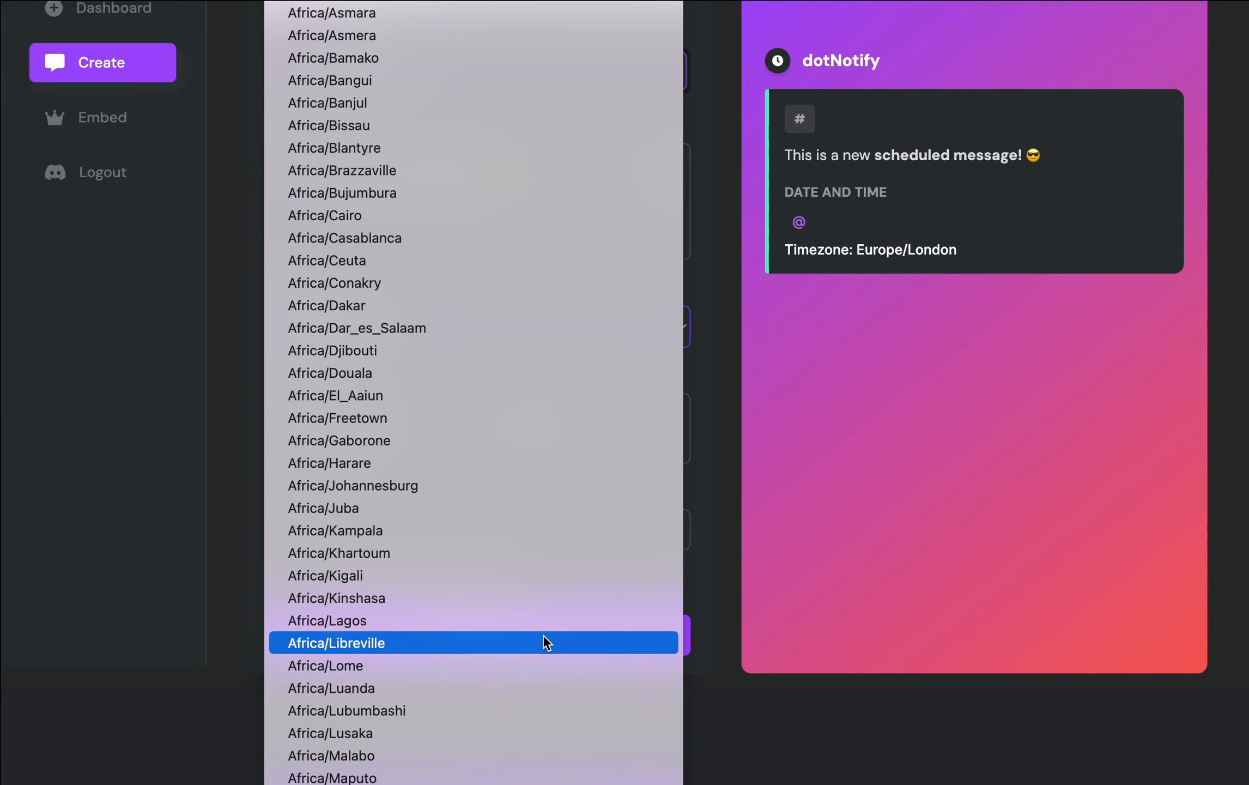
left_click(709, 304)
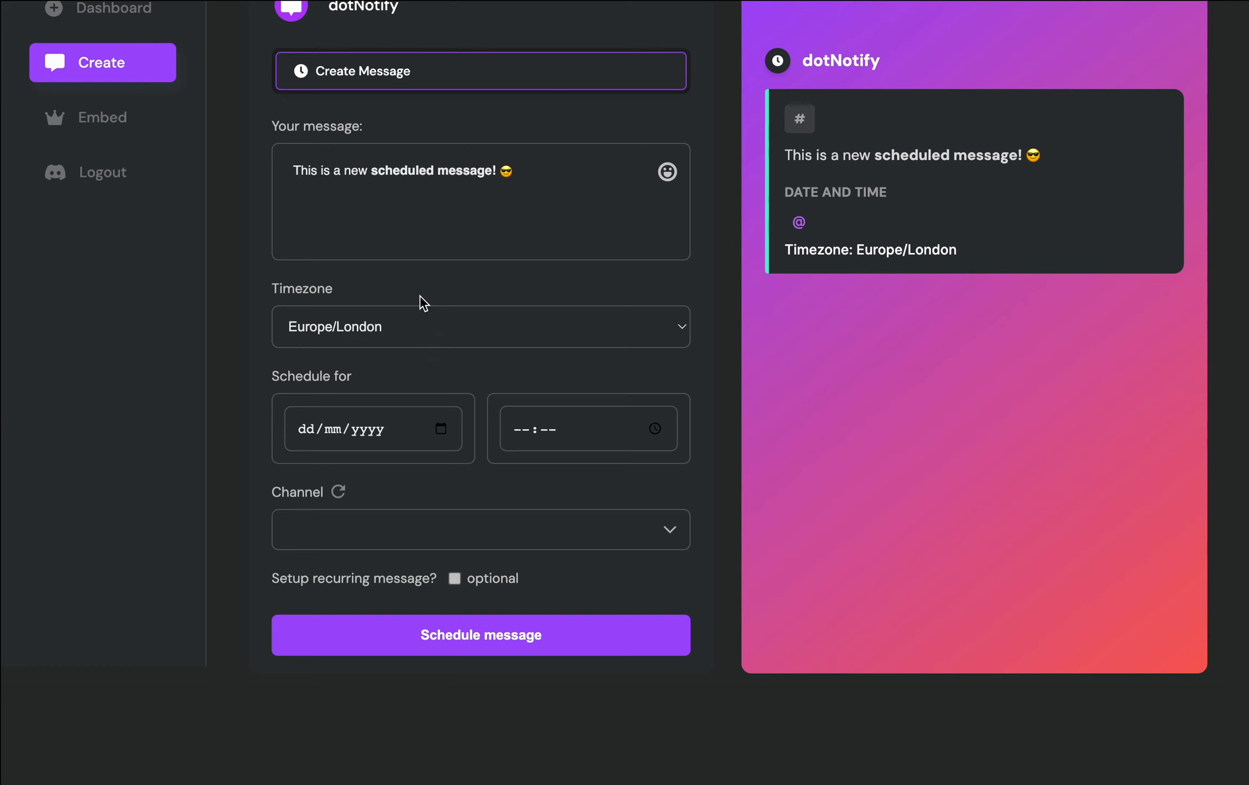
- Schedule the message for 22/09/2023 at 16:00
left_click(441, 429)
left_click(420, 620)
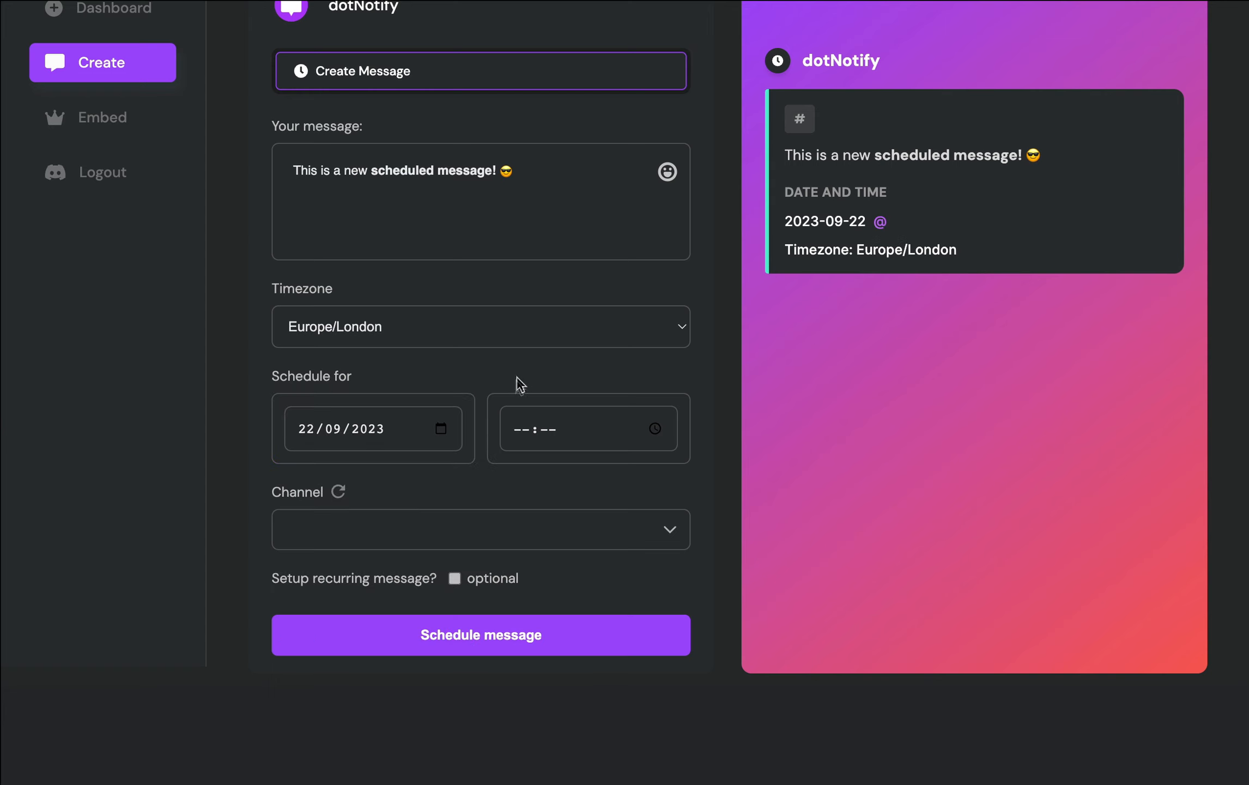
left_click(653, 429)
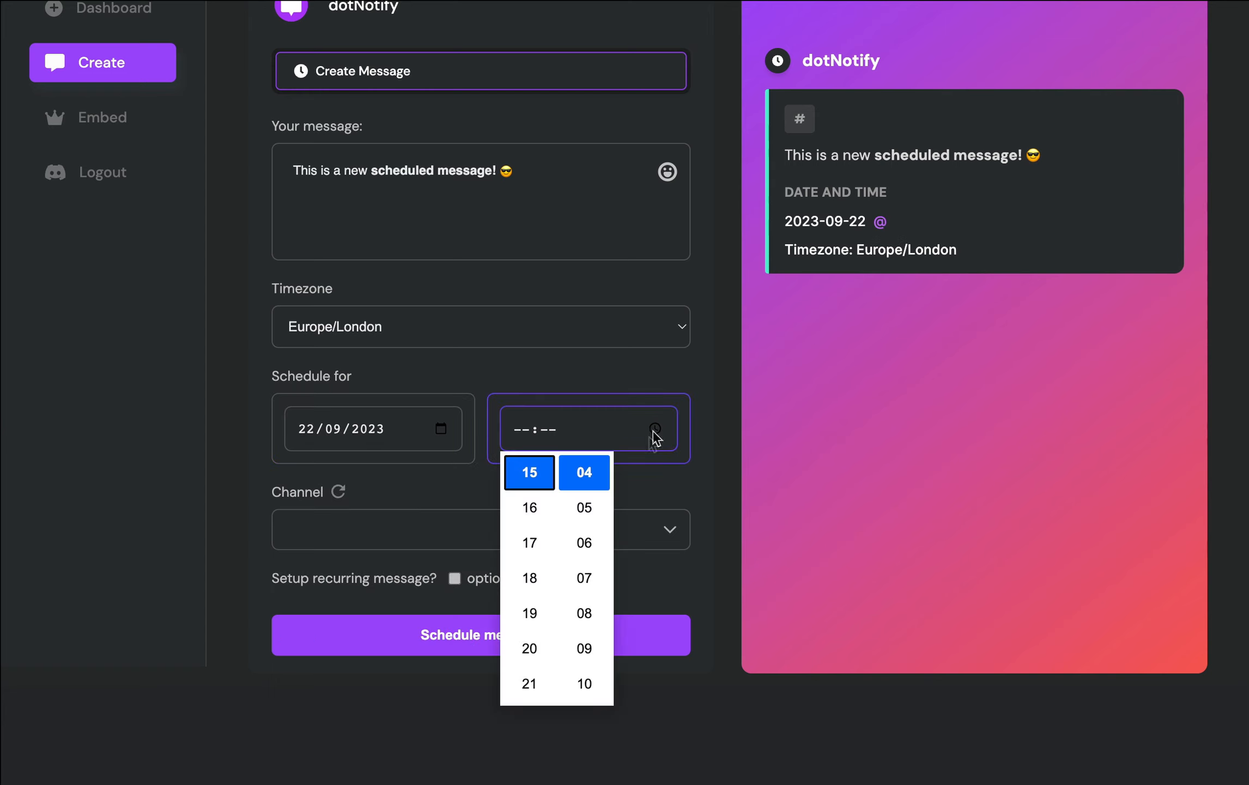
left_click(532, 511)
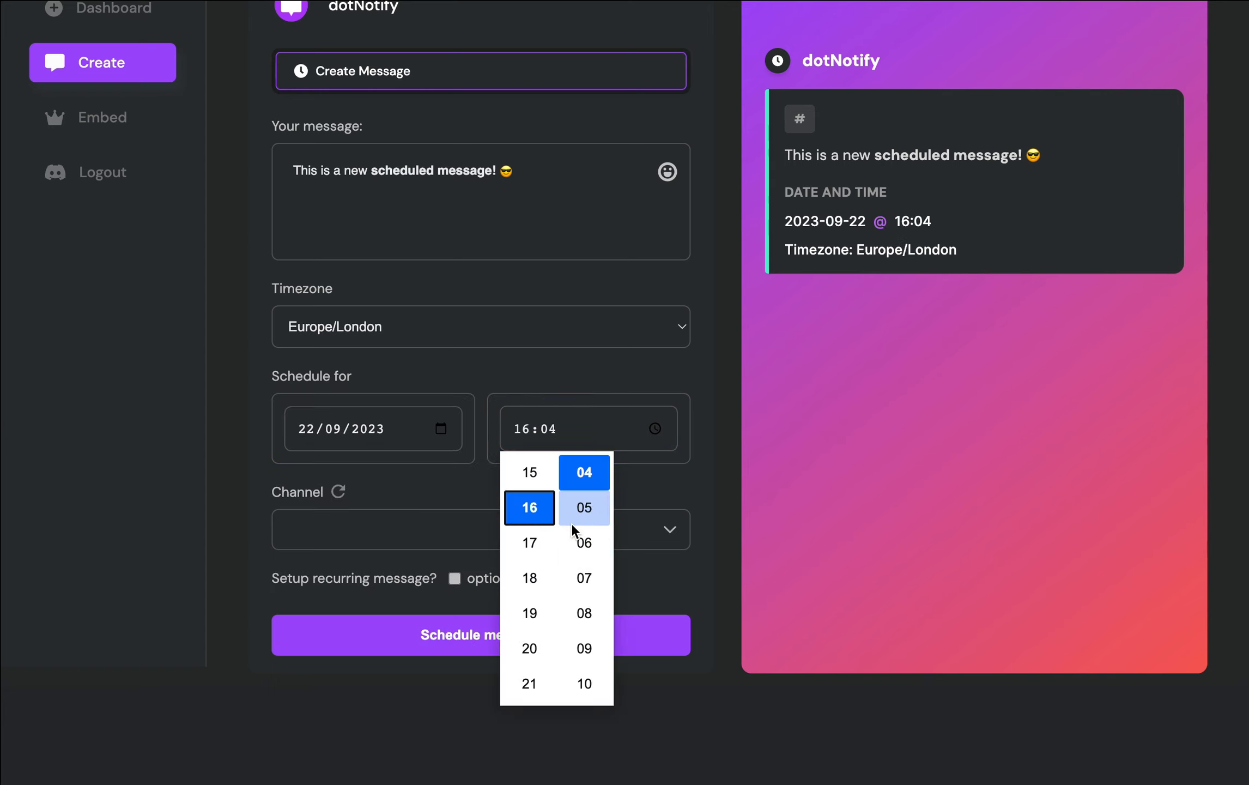
scroll(573, 523, "up", 2)
left_click(584, 557)
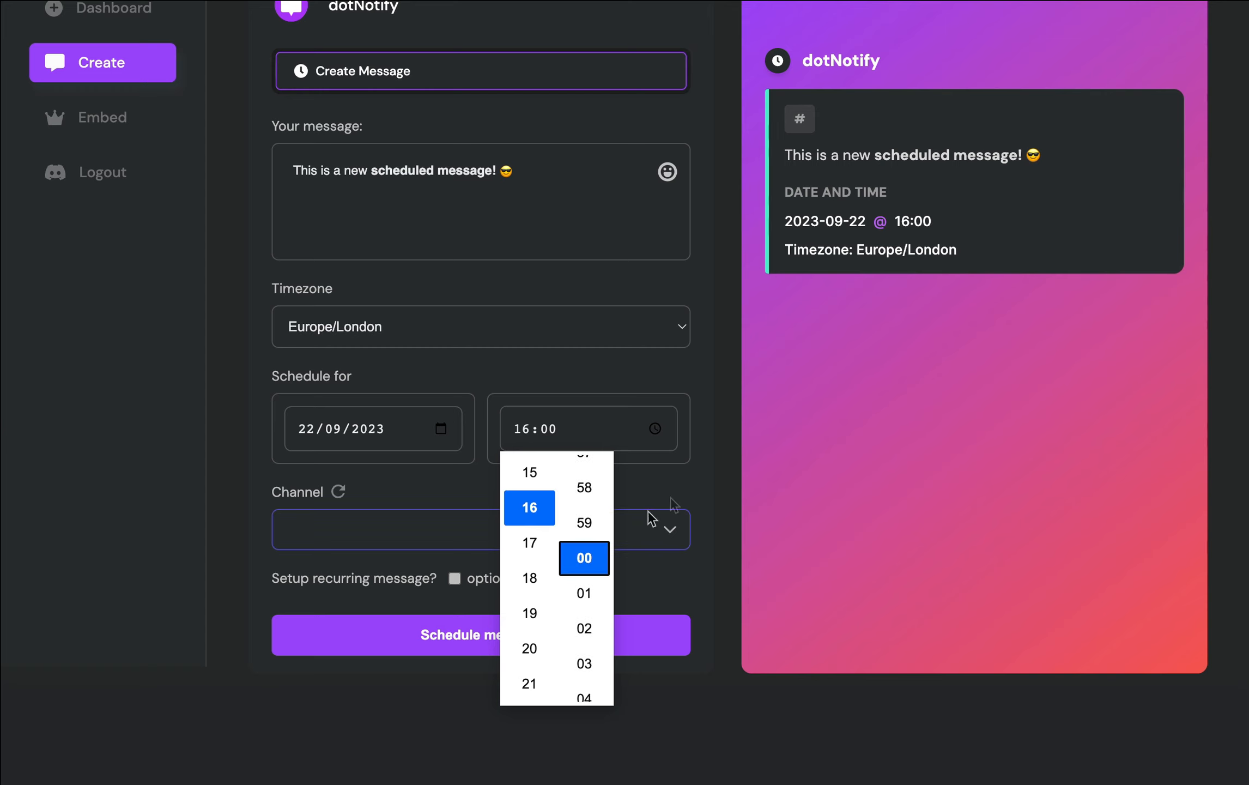
left_click(673, 493)
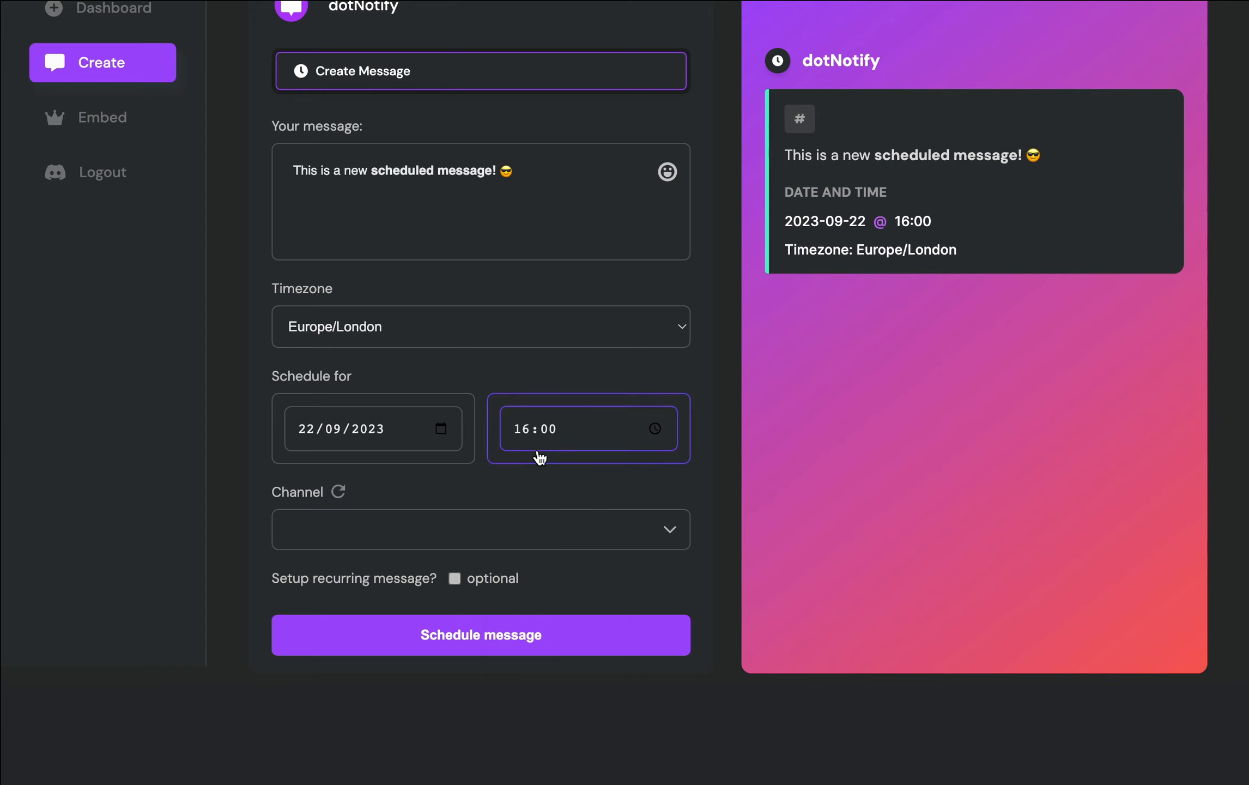
left_click(355, 435)
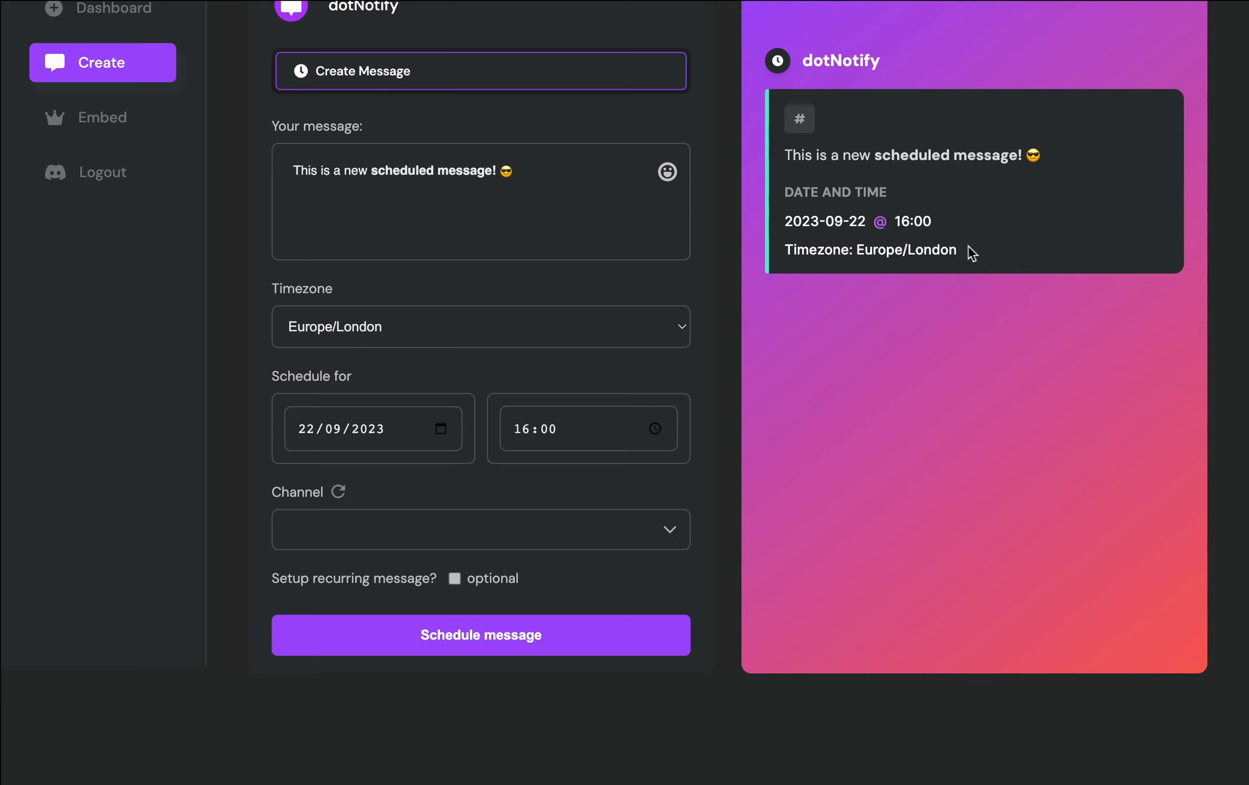
- Set the message's destination channel to admin
left_click(657, 543)
scroll(572, 627, "down", 3)
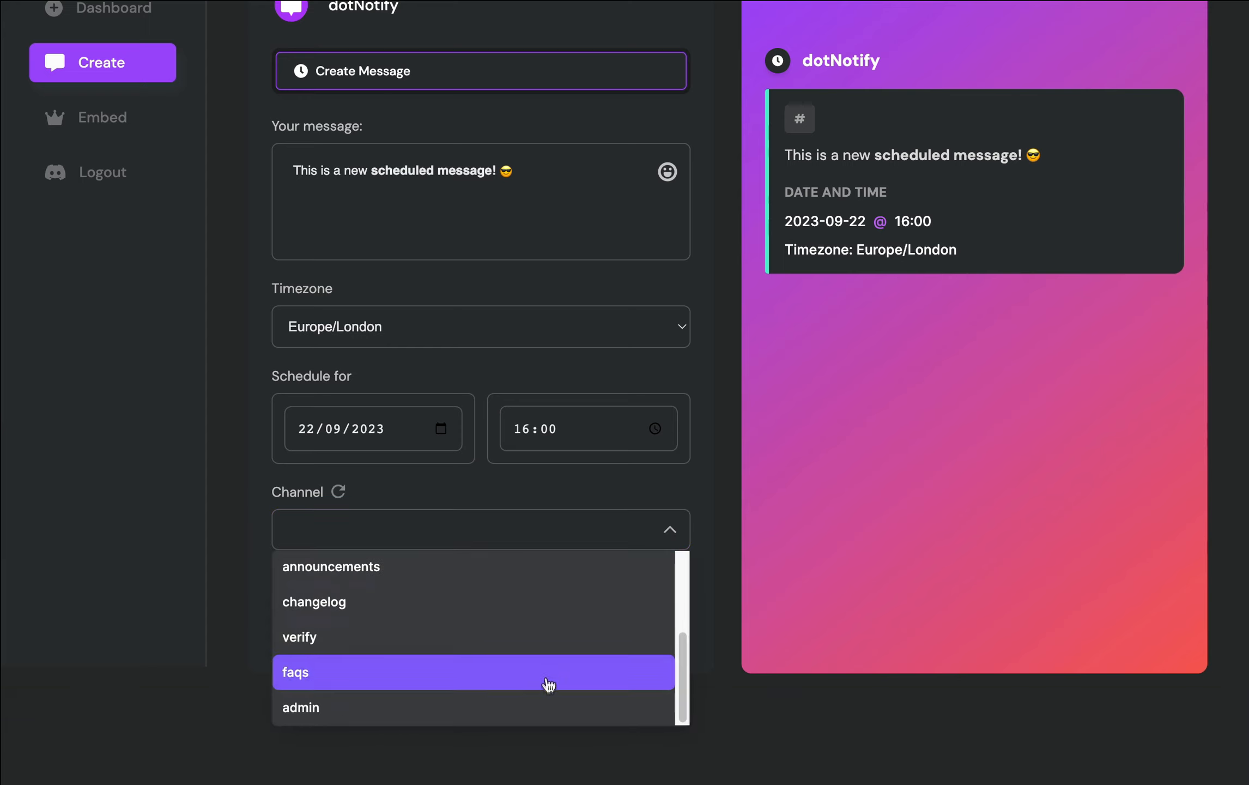
left_click(559, 706)
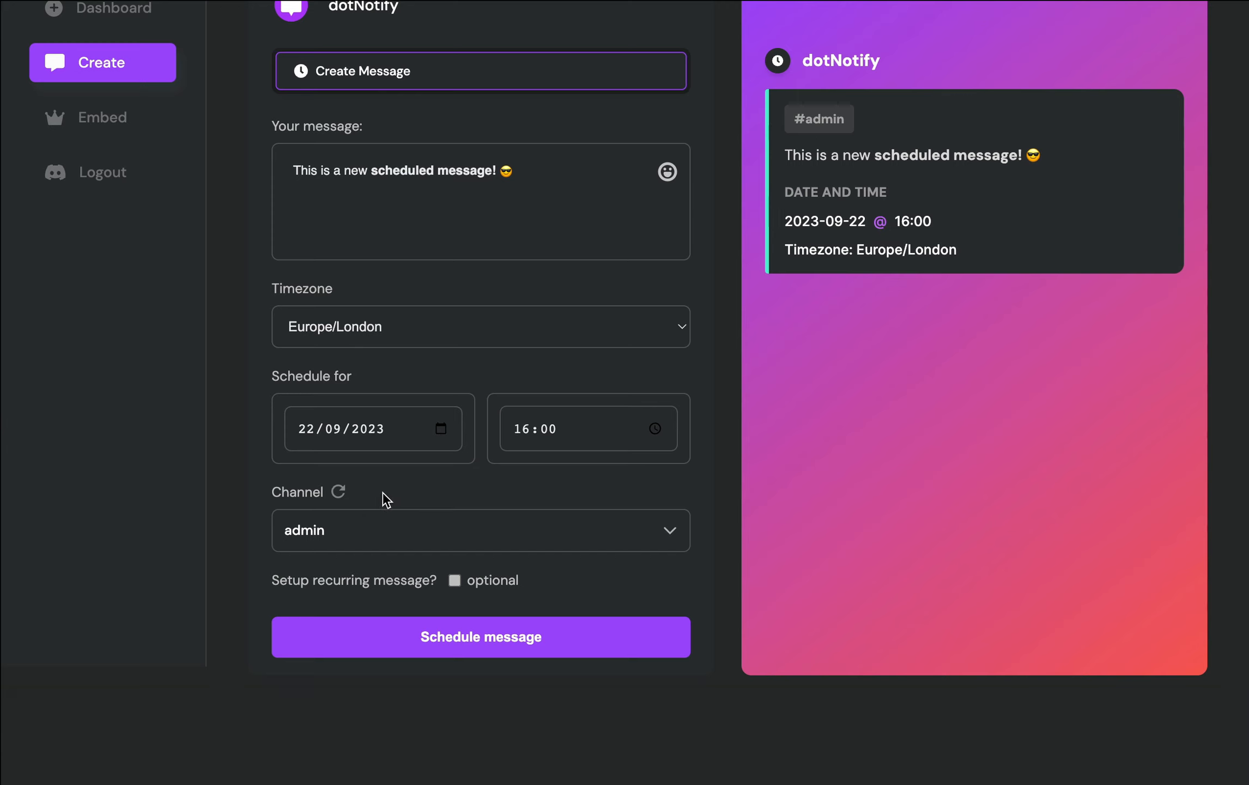
left_click(434, 524)
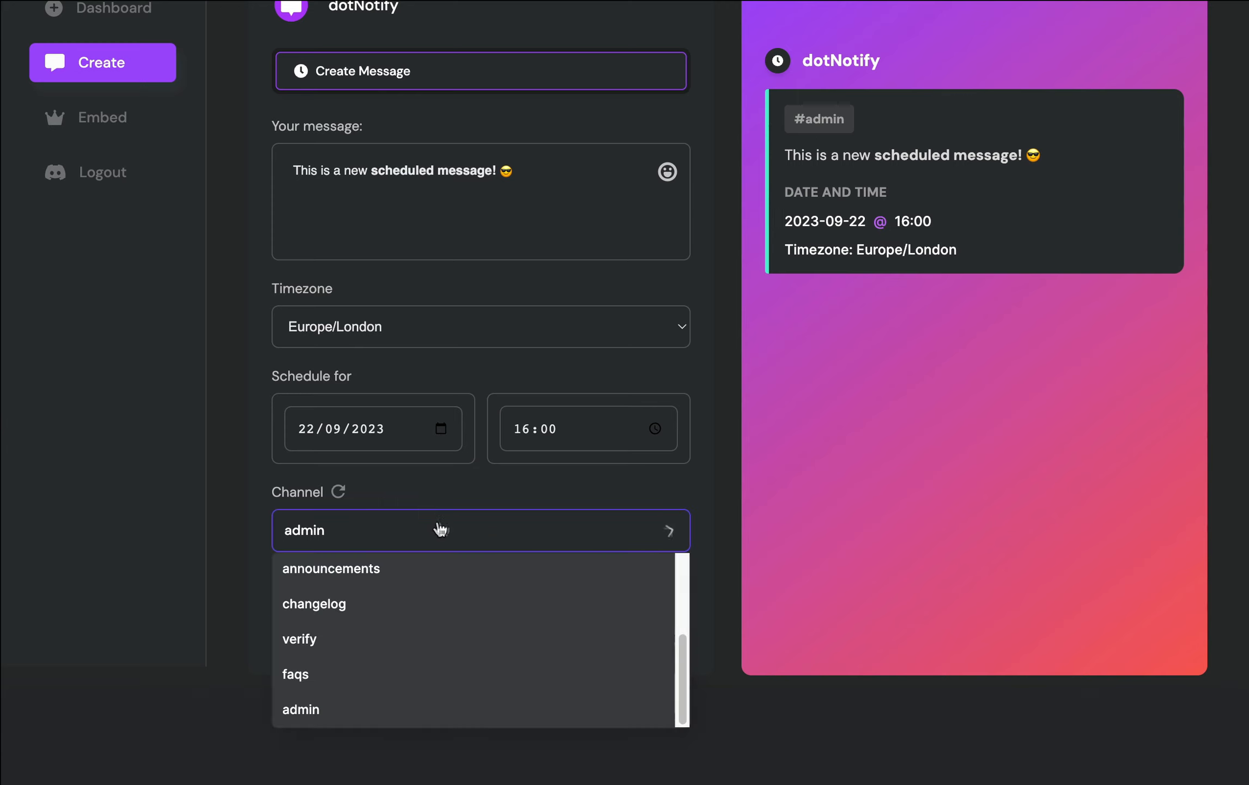
left_click(412, 493)
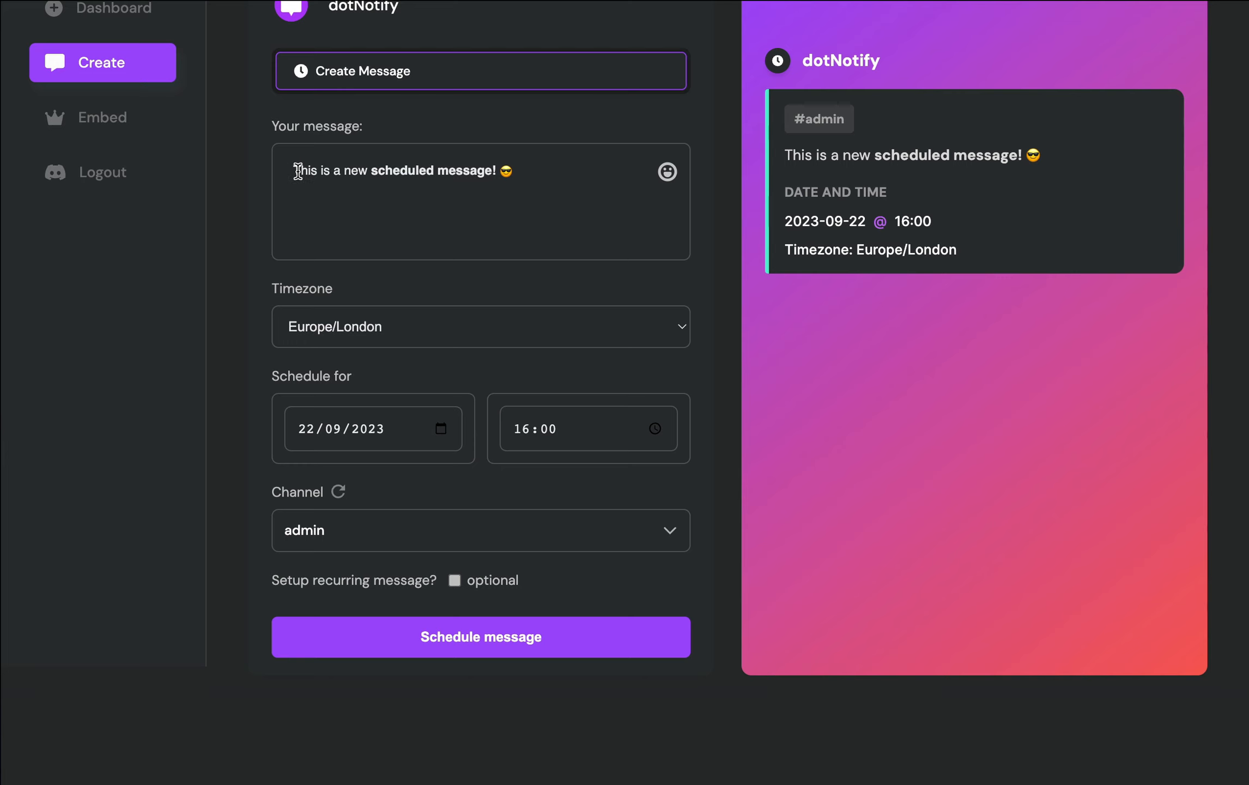
- Add a mention of the Verified role below the message text, separated by a blank line
key("Return")
key("Return")
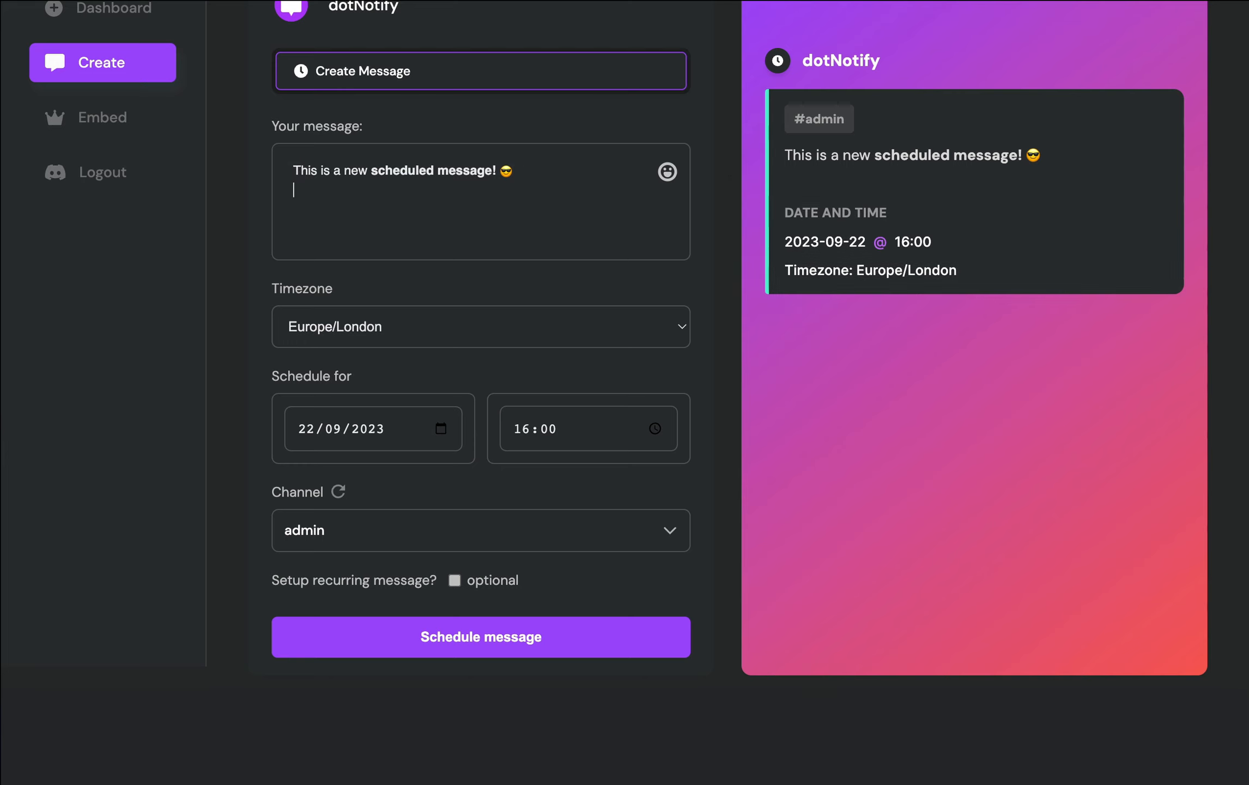
type("@")
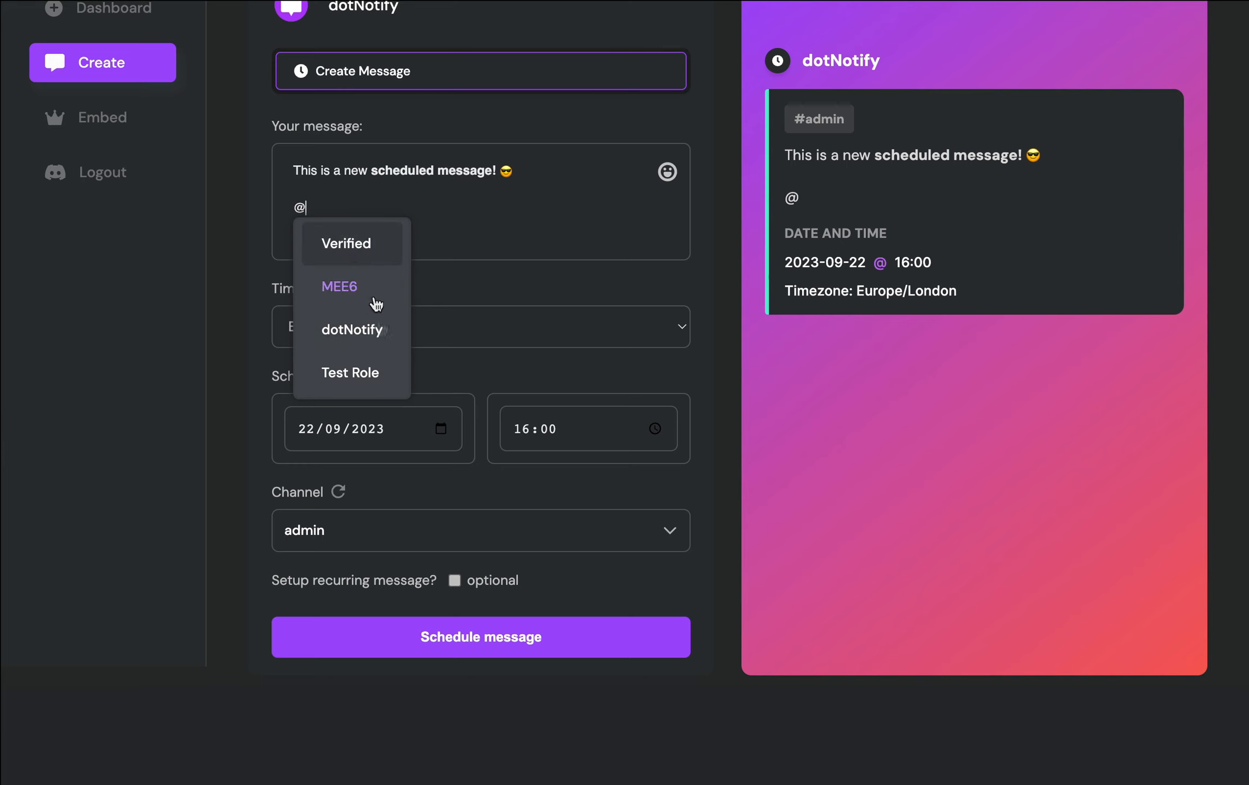
left_click(458, 276)
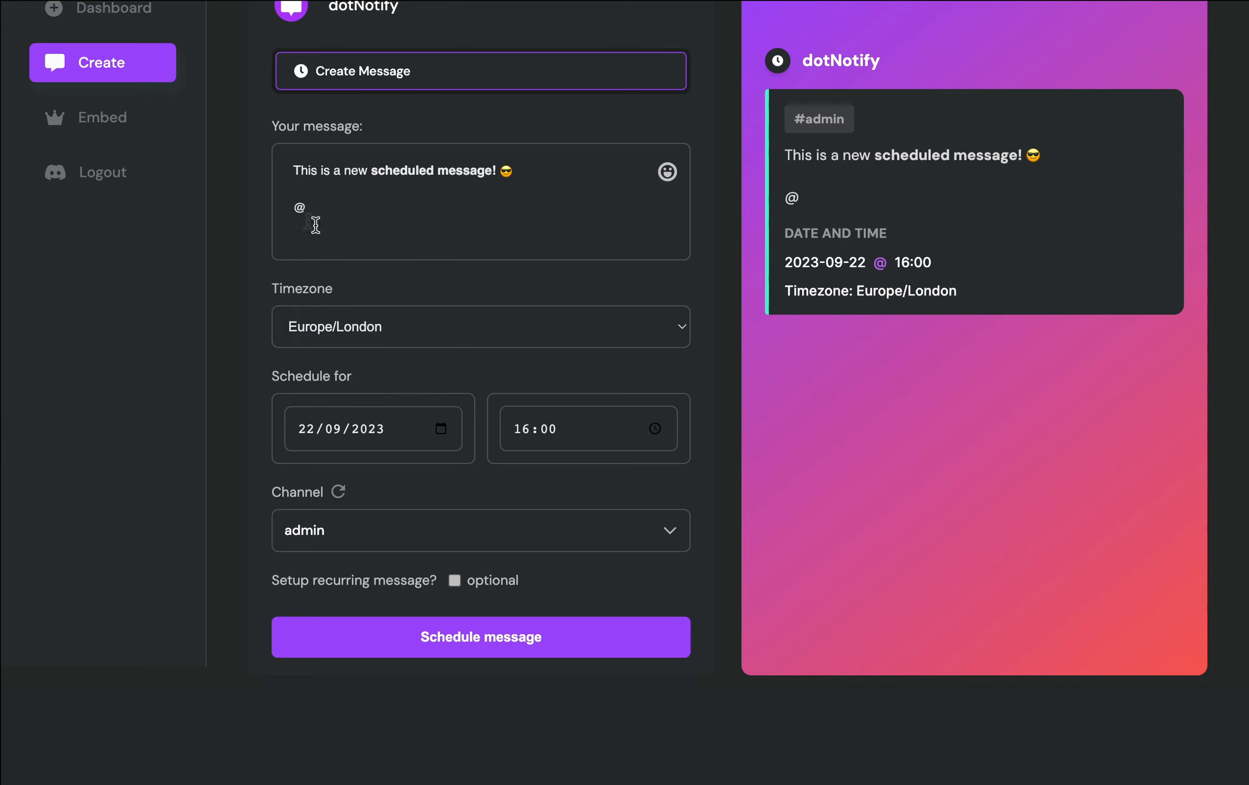
left_click(304, 209)
left_click(332, 252)
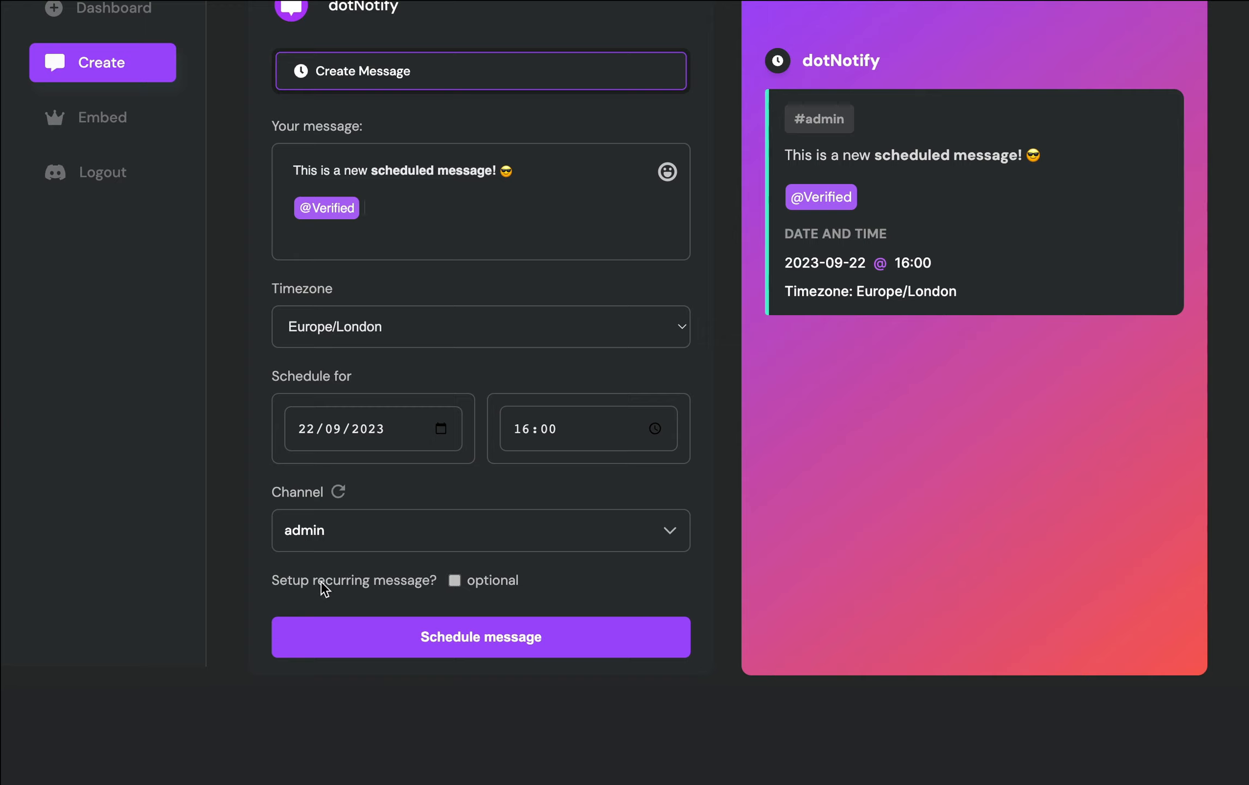
- Set the message to recur daily until 08/10/2023
left_click(456, 580)
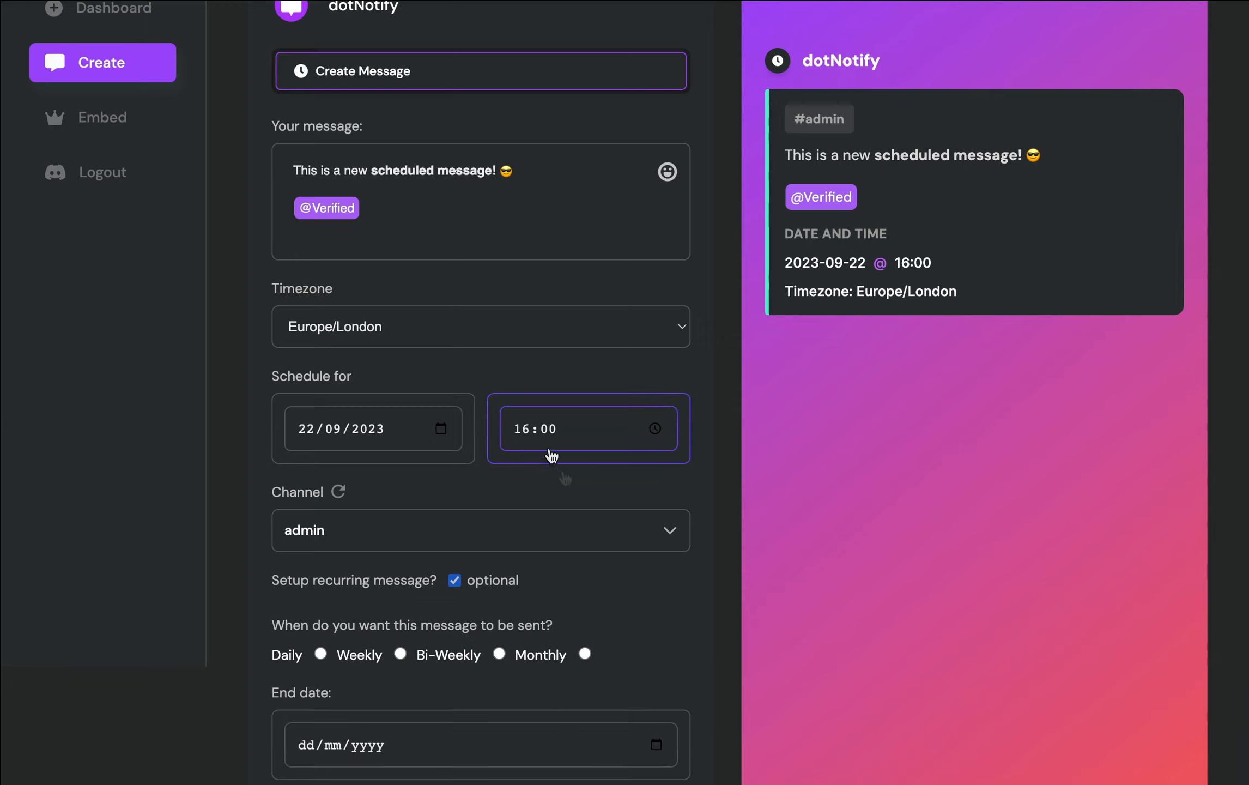
scroll(549, 454, "down", 3)
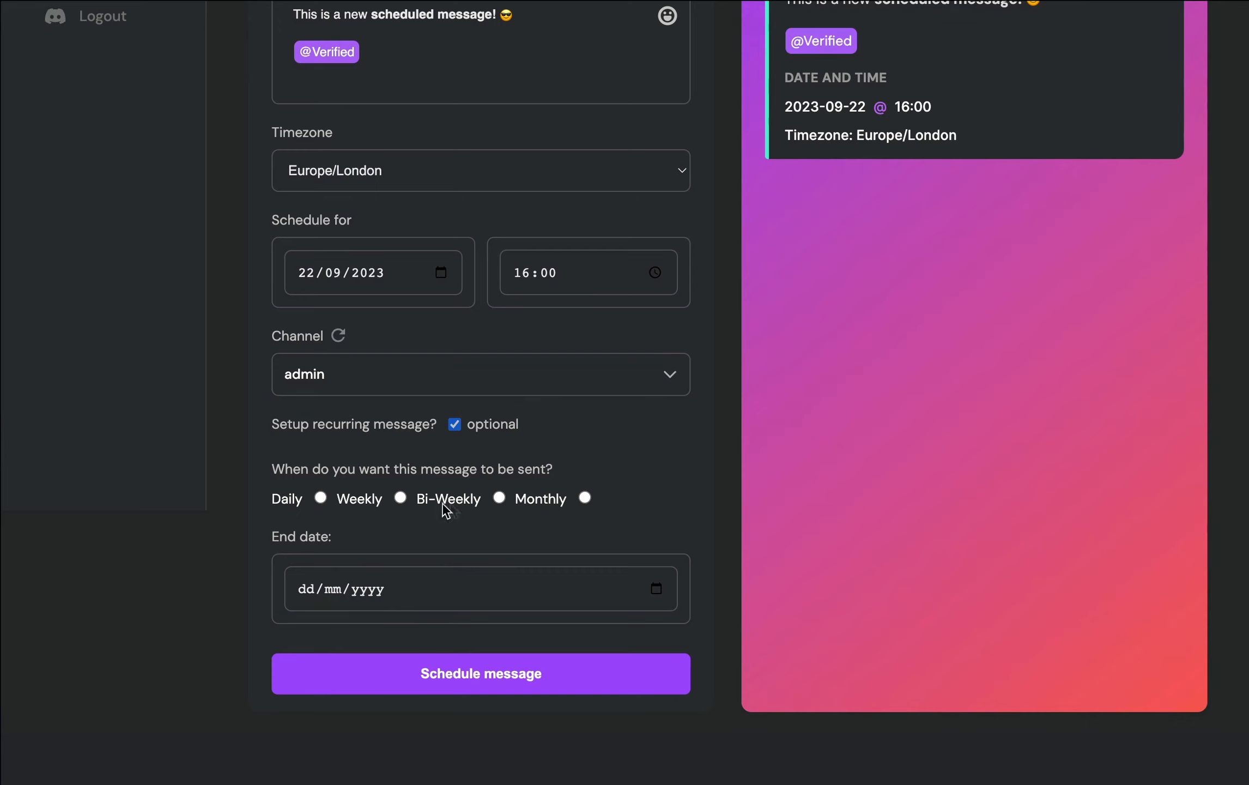
left_click(321, 501)
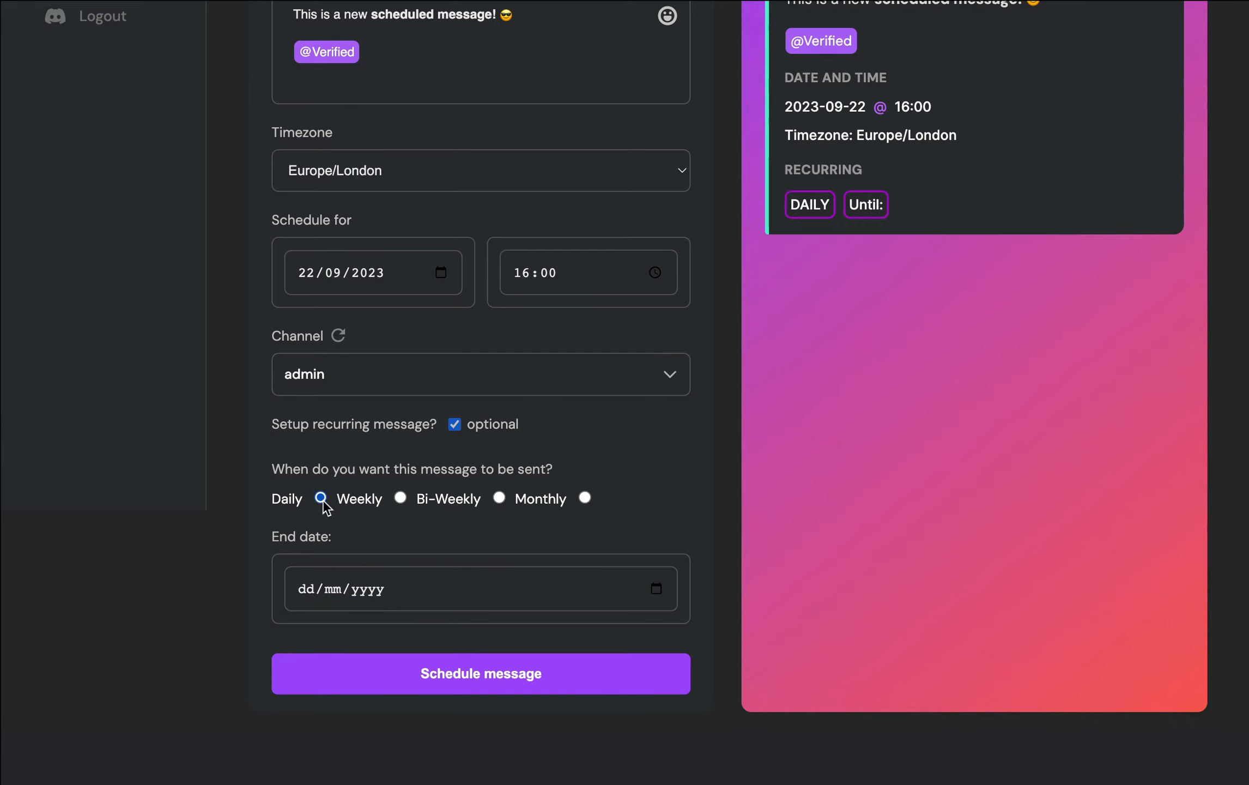
left_click(656, 588)
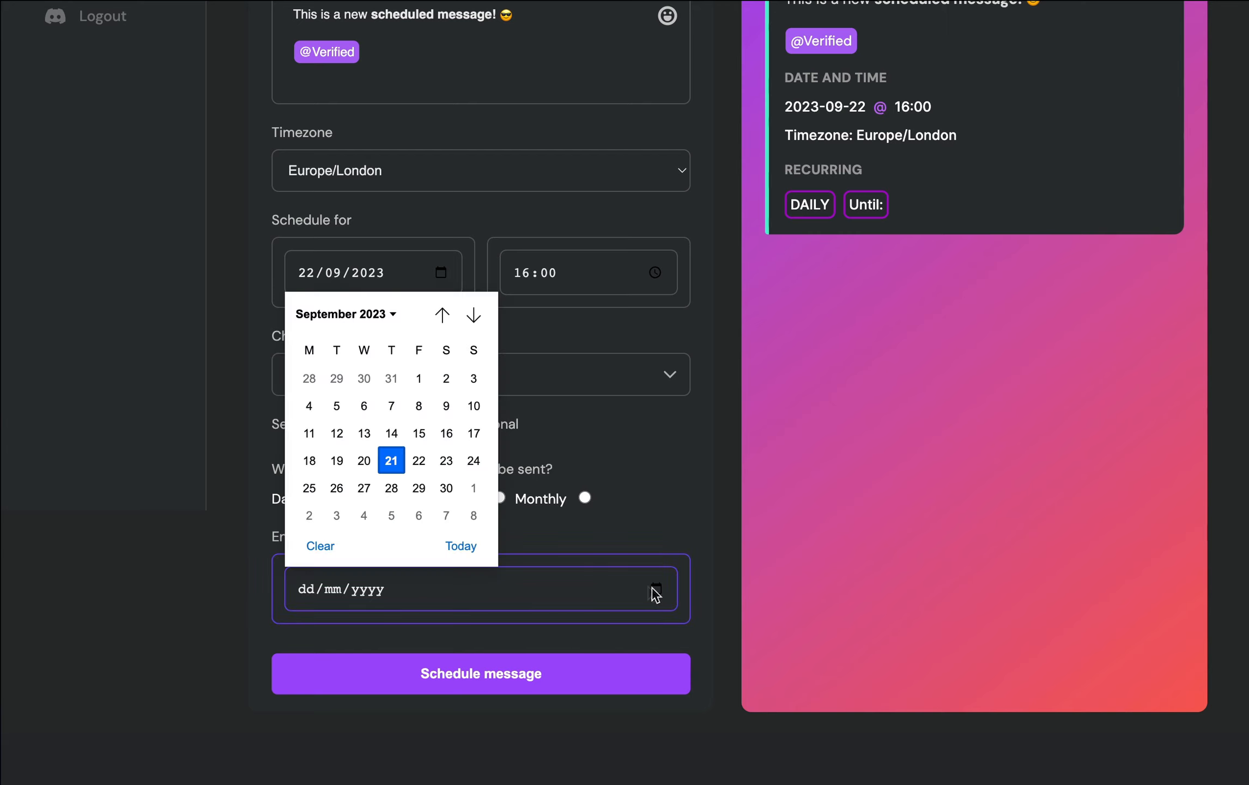
left_click(474, 512)
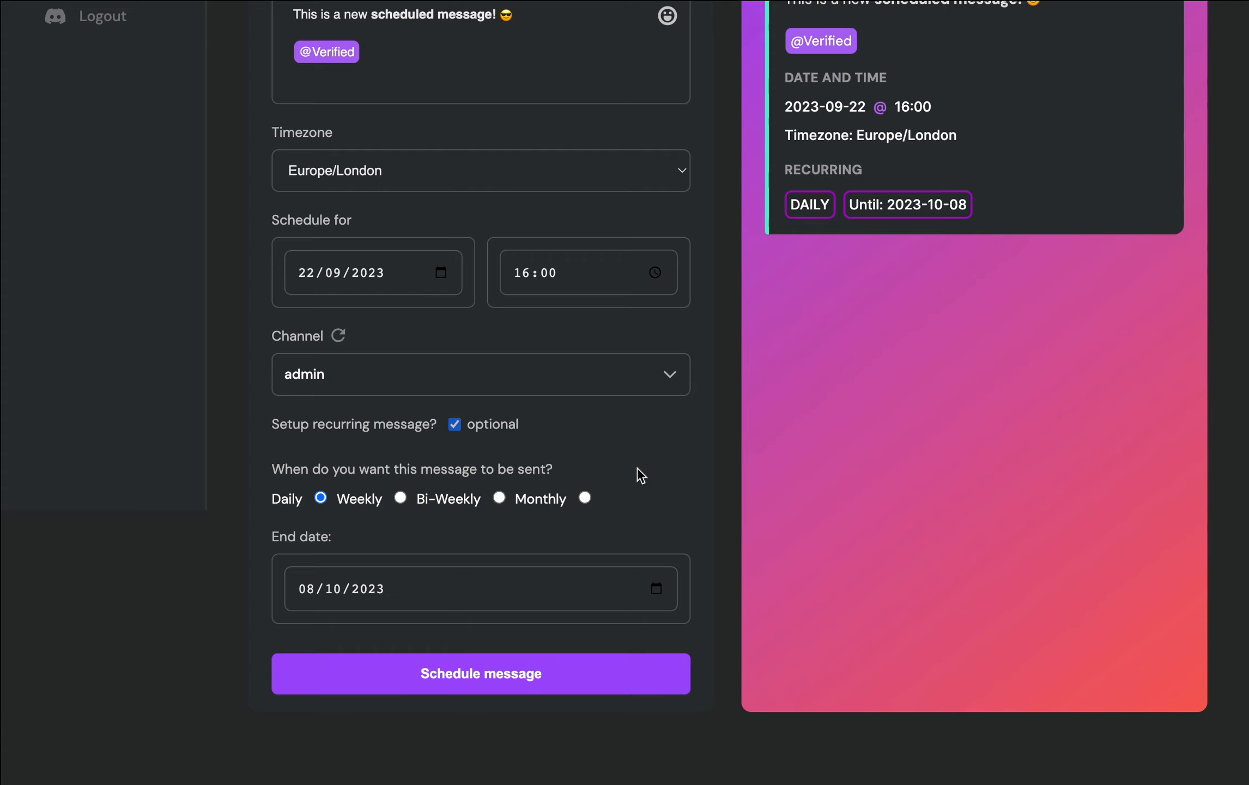
- Turn off the recurrence and schedule the message as a one-time message
scroll(641, 472, "up", 3)
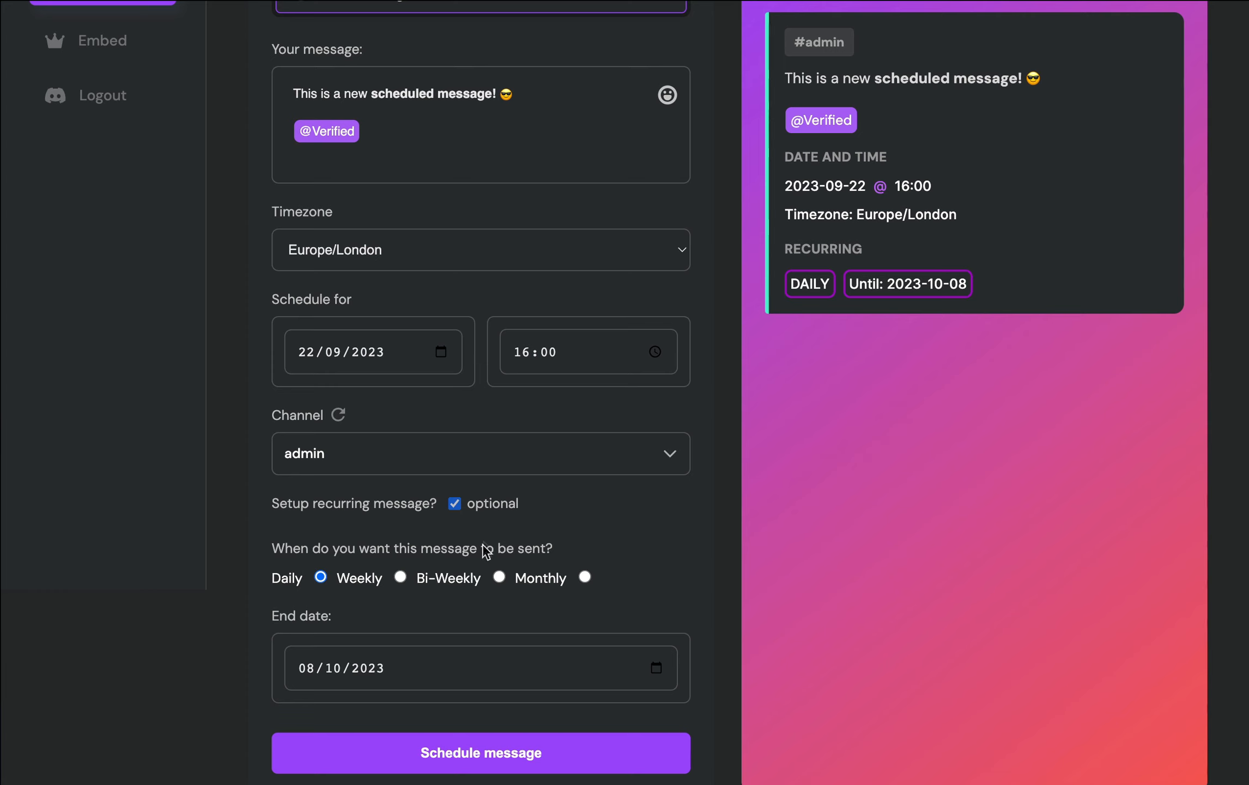
left_click(454, 503)
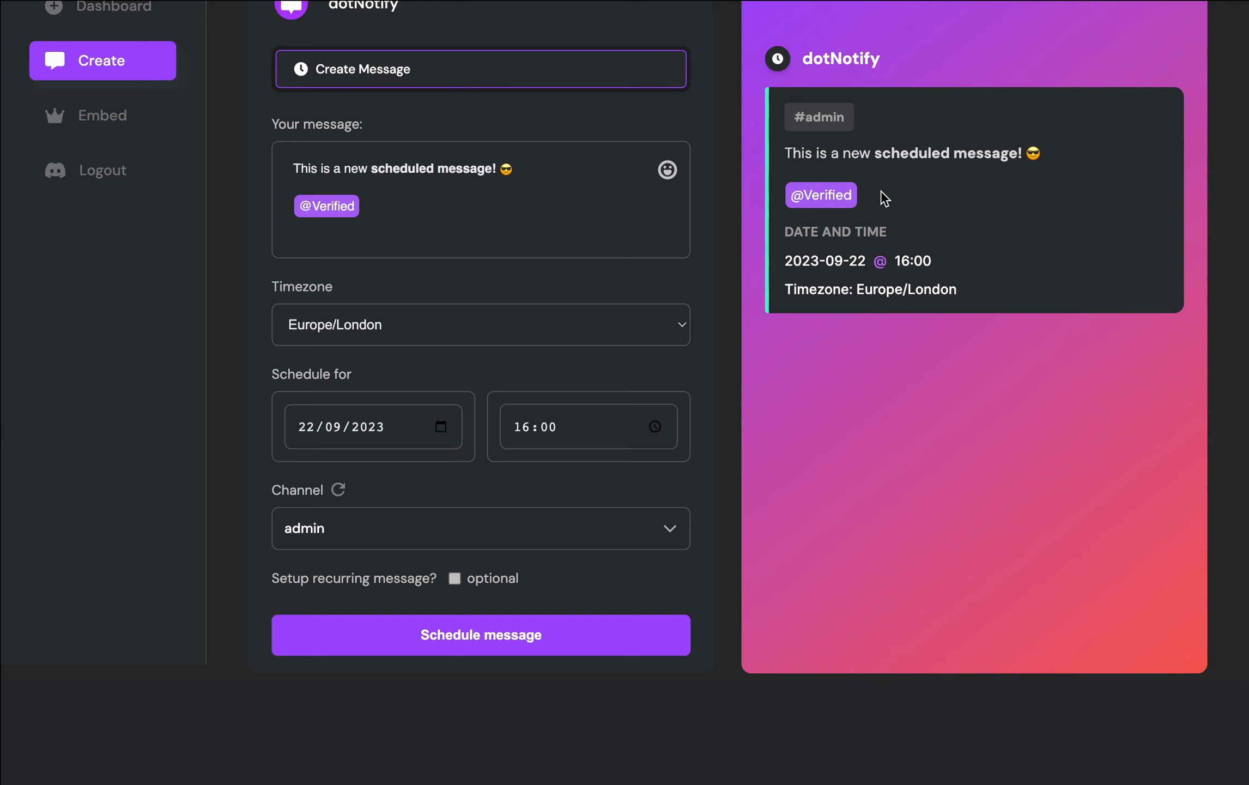
left_click(464, 648)
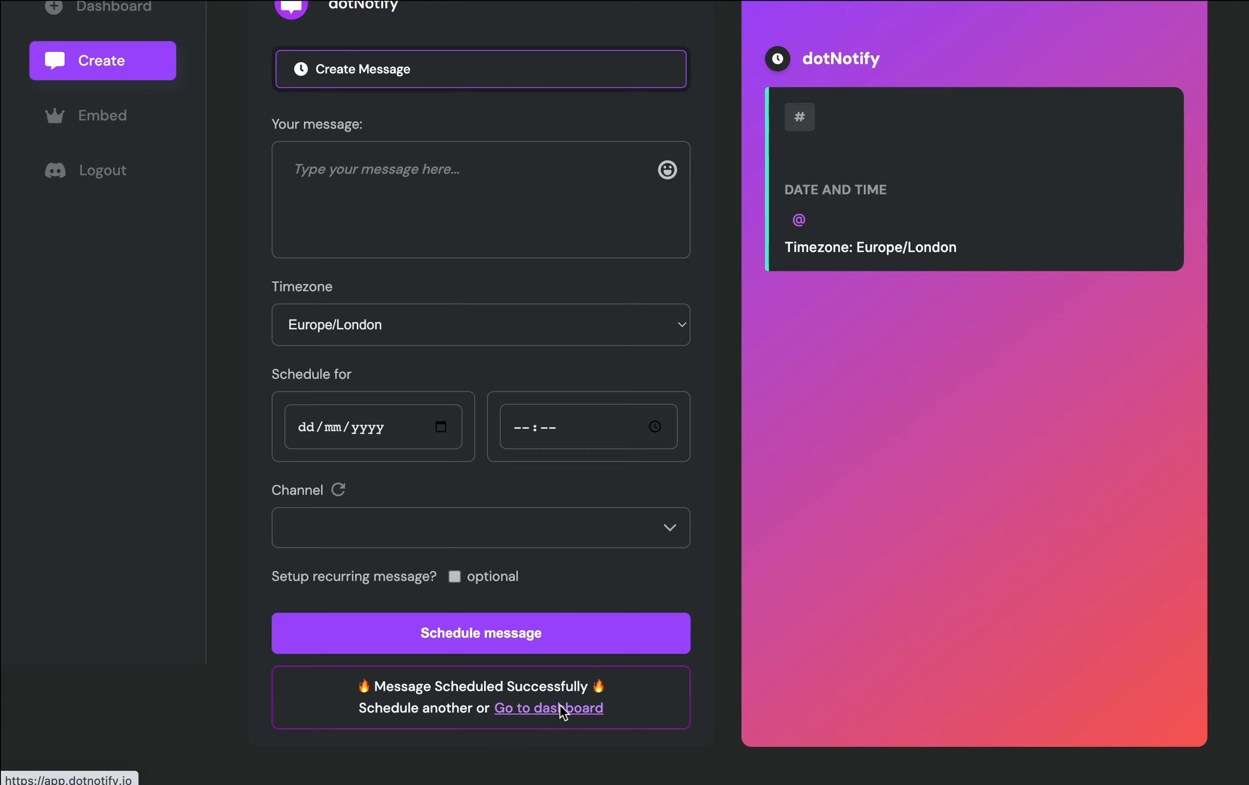
- Open the dashboard and look over the one-time scheduled and sent messages
scroll(545, 692, "up", 3)
left_click(114, 129)
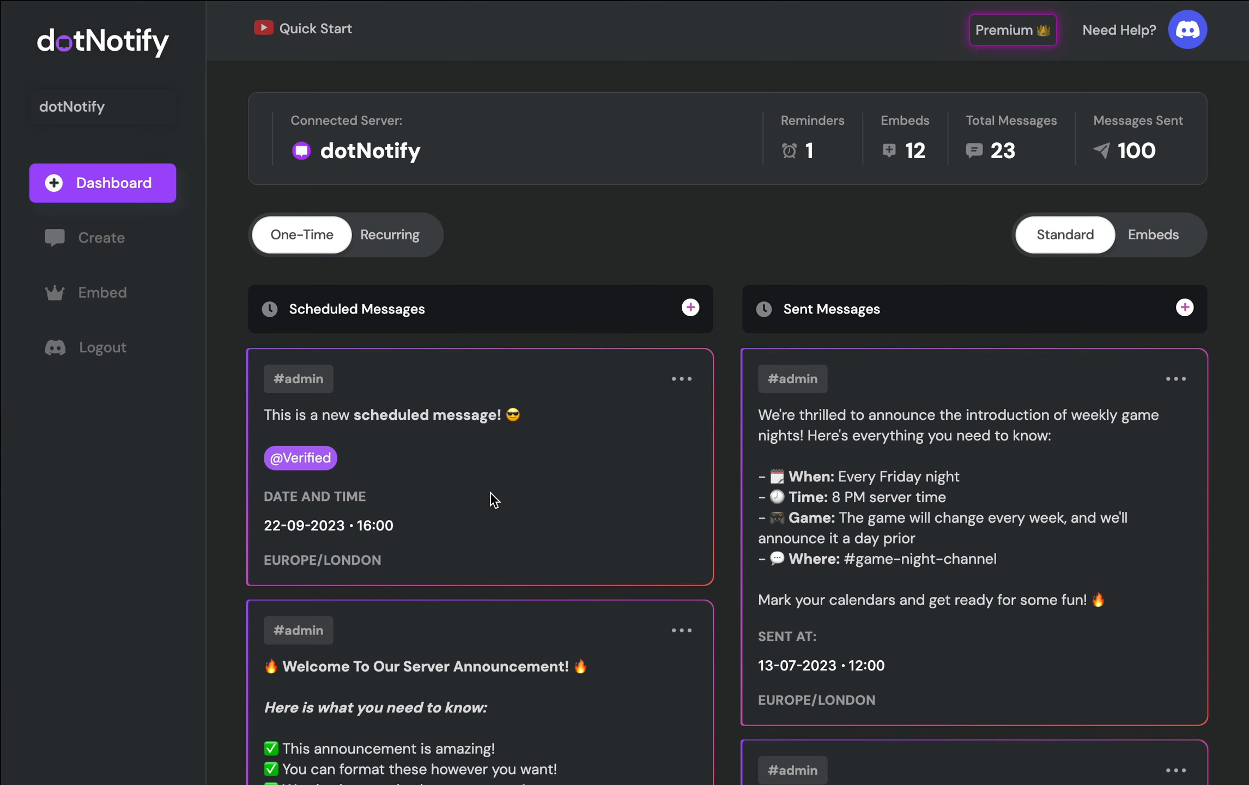
scroll(491, 484, "down", 2)
scroll(496, 487, "up", 2)
scroll(537, 497, "down", 1)
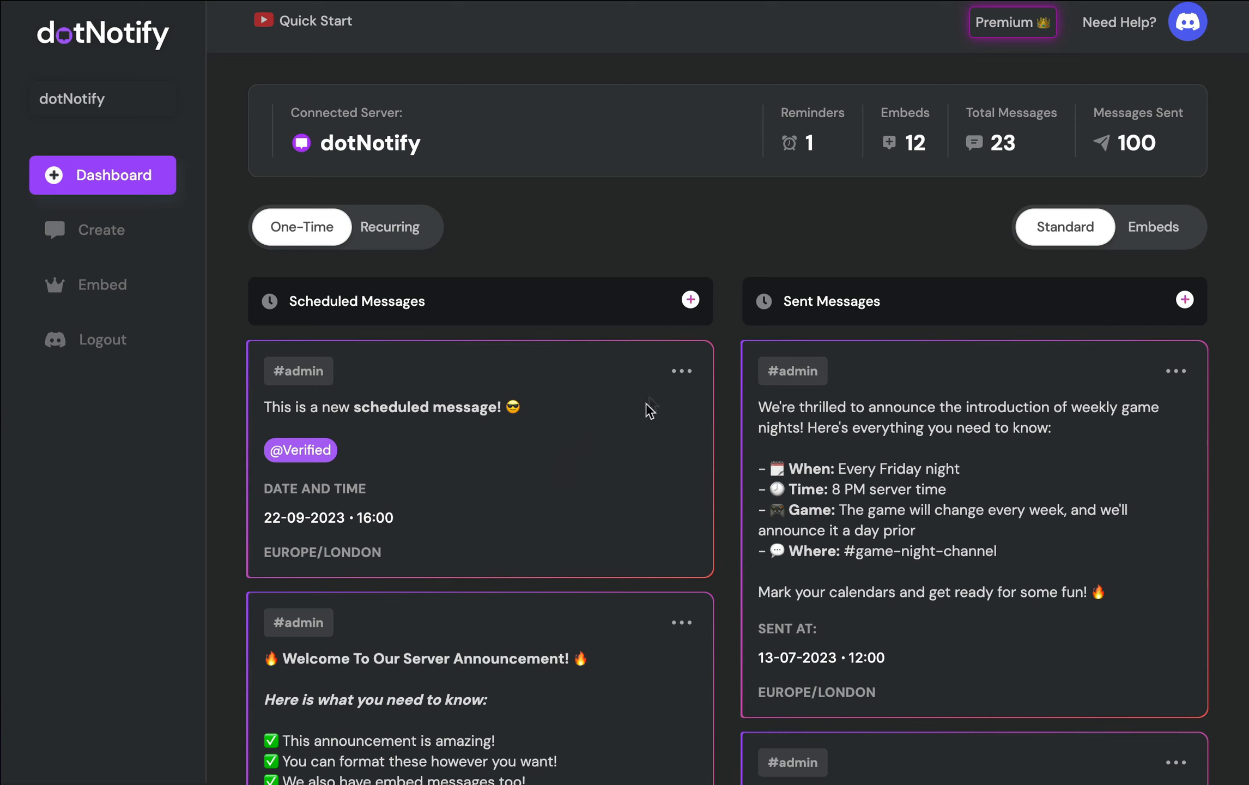
- Edit the new scheduled message, submitting the update with its existing content, and return to the dashboard
left_click(675, 381)
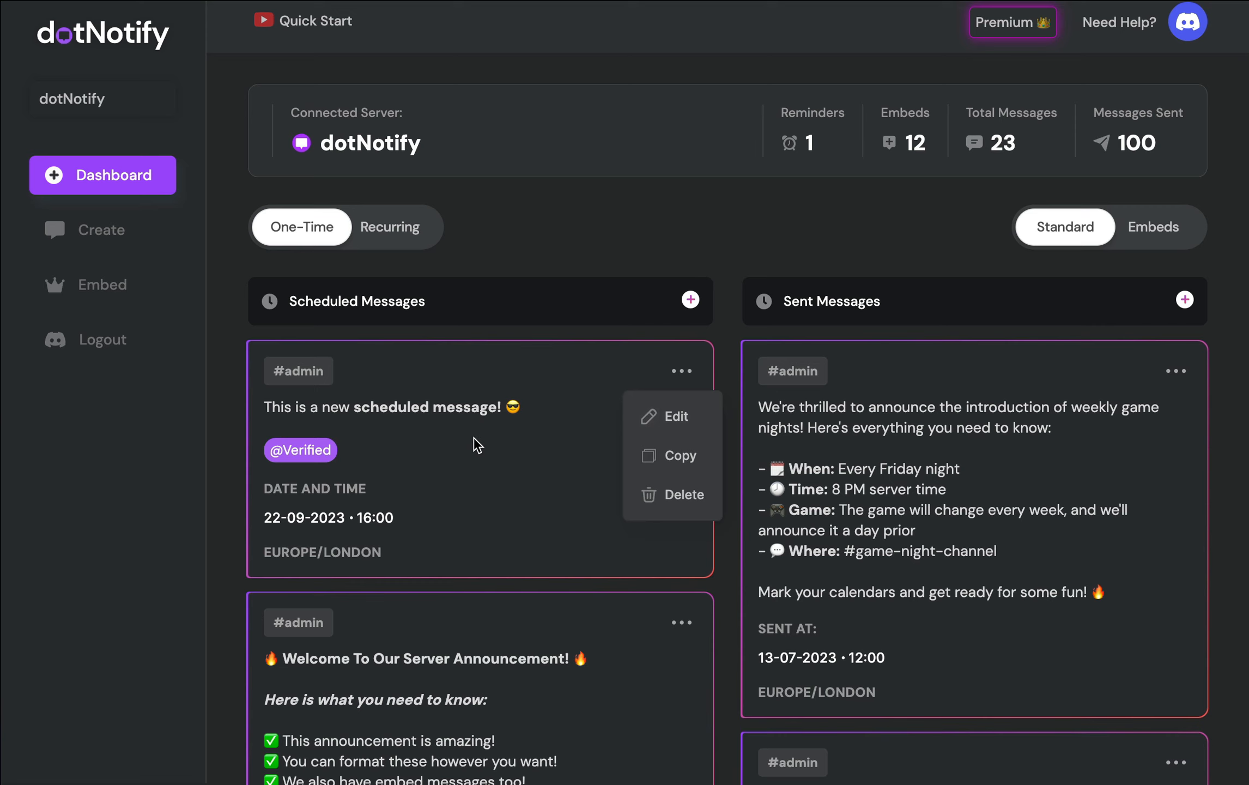
left_click(675, 416)
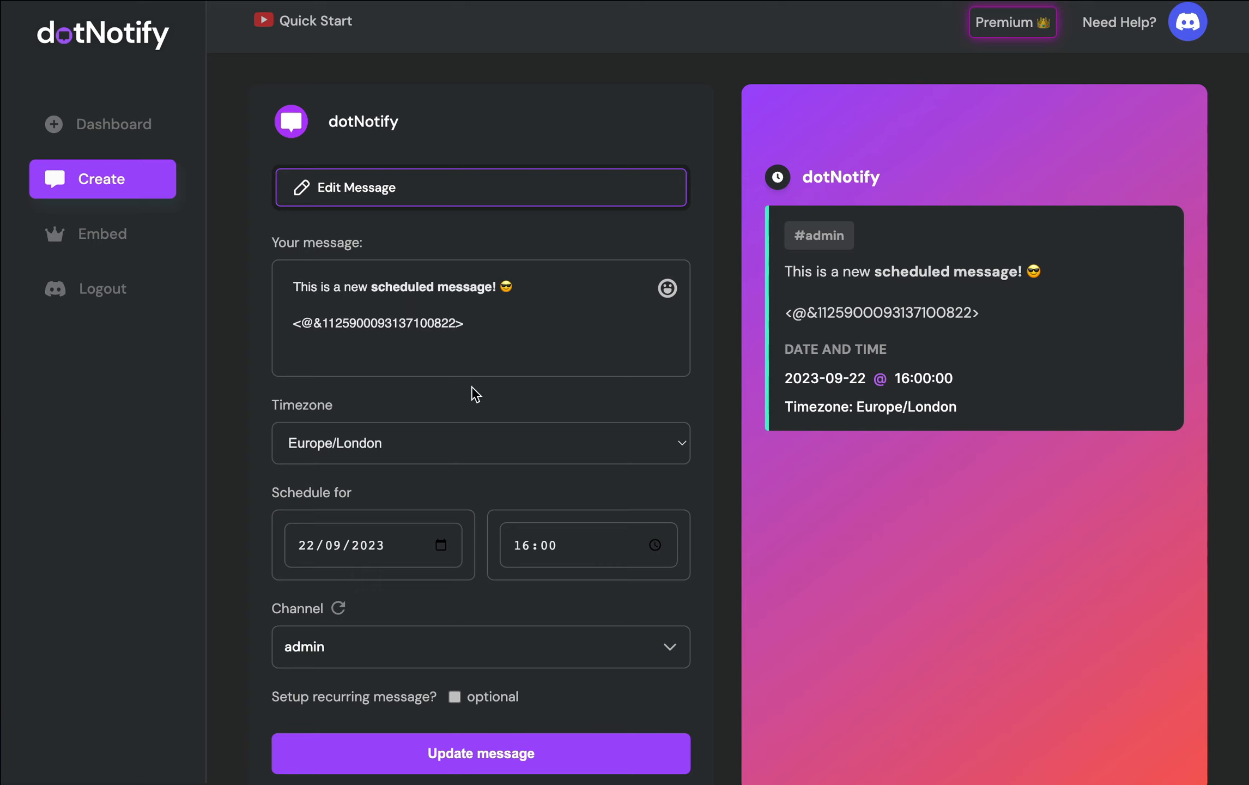
left_click(490, 765)
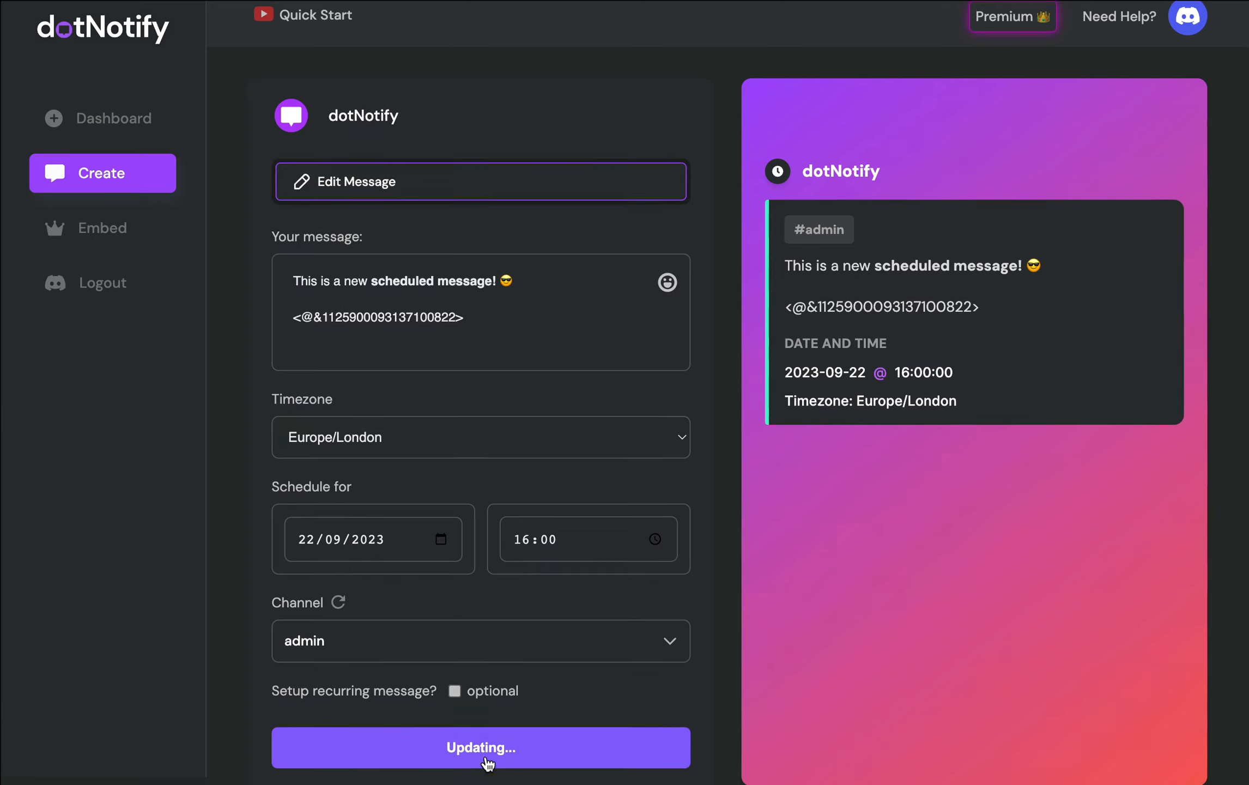
scroll(488, 755, "down", 3)
left_click(558, 636)
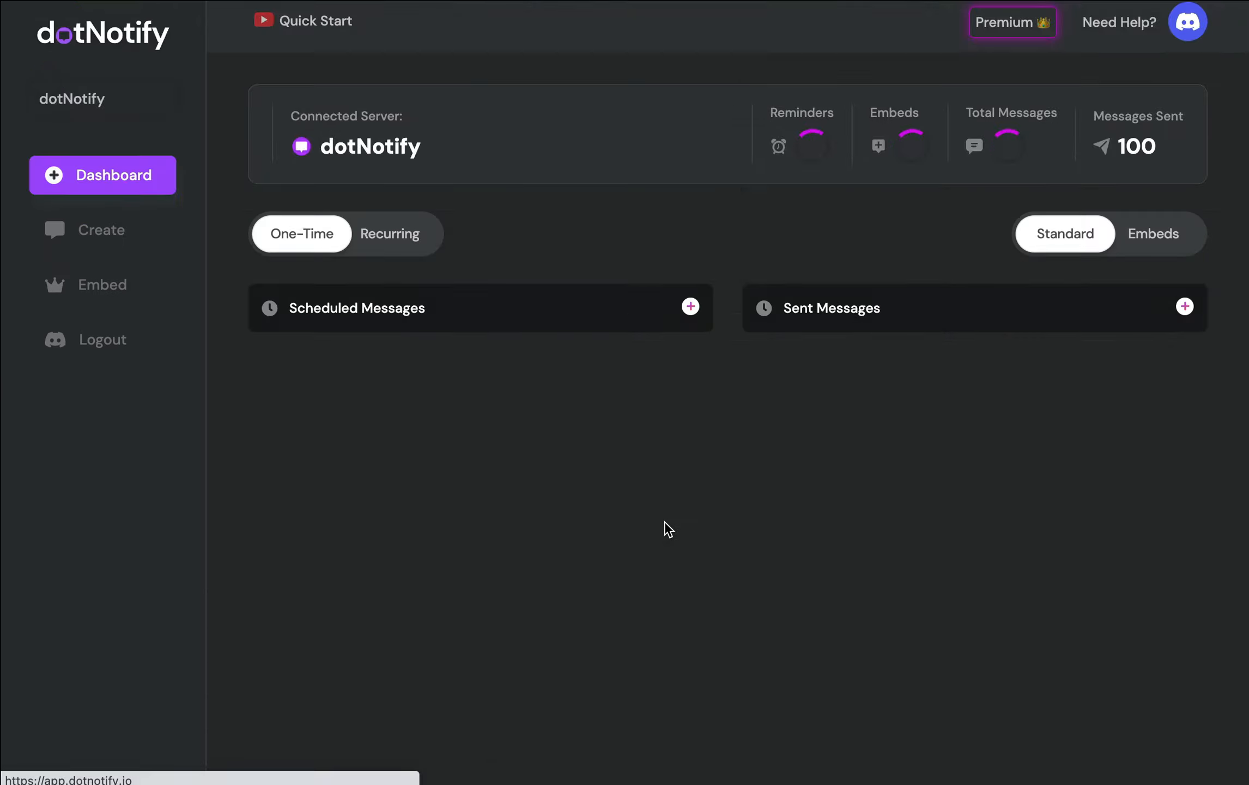
- Look over the scheduled messages and the actions available for the new scheduled message
scroll(667, 528, "down", 4)
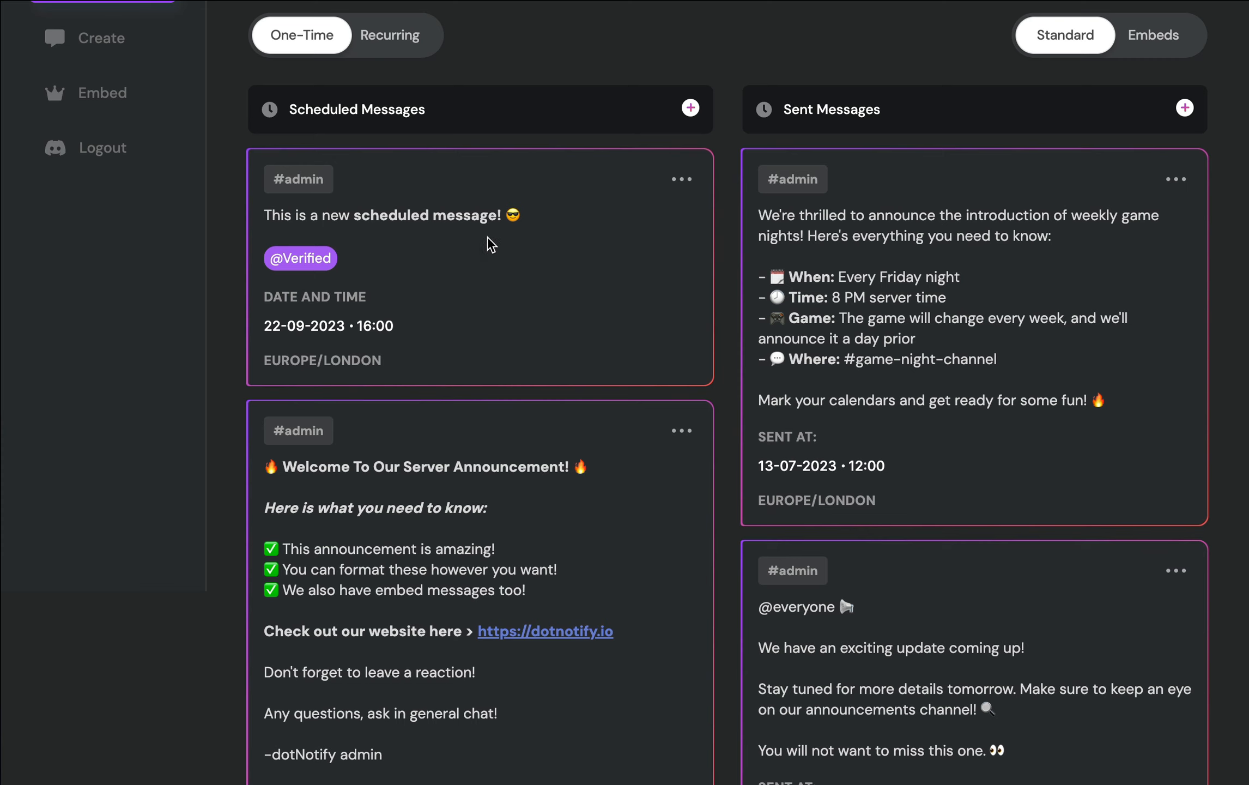
left_click(682, 179)
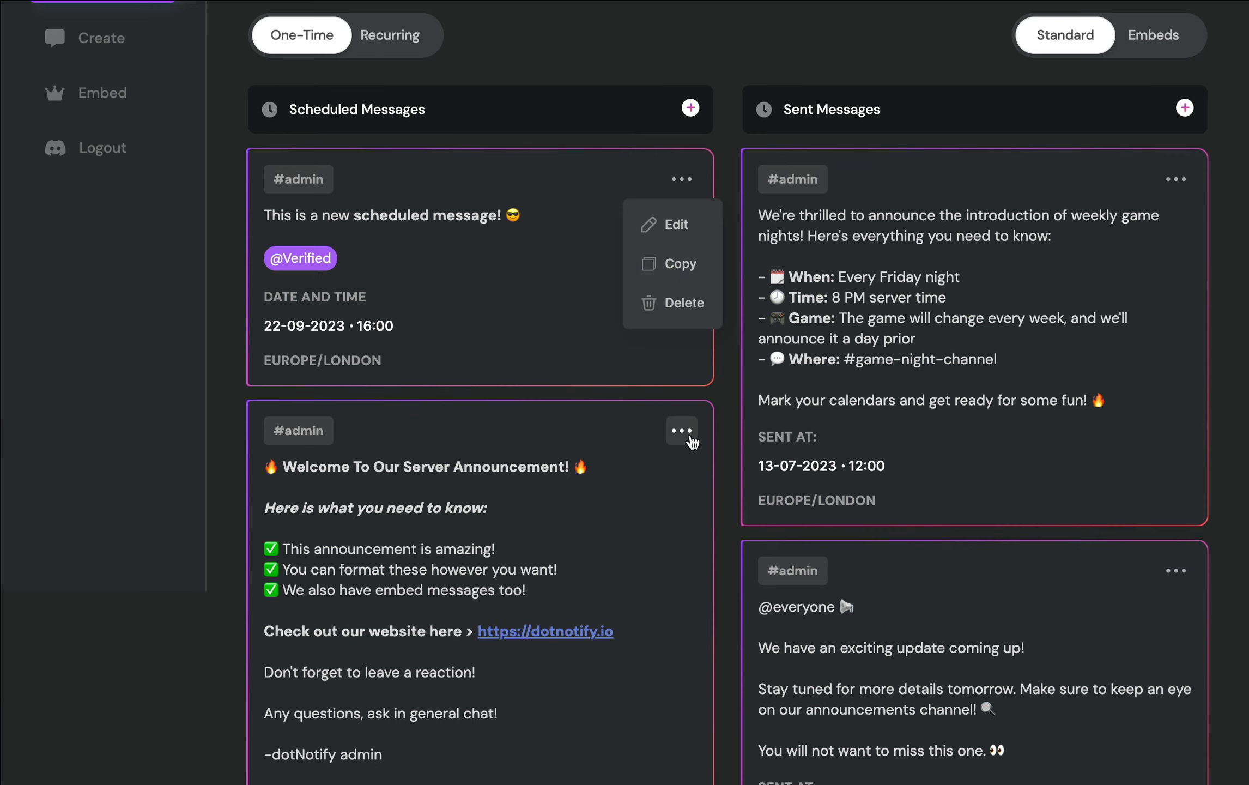
scroll(567, 458, "down", 2)
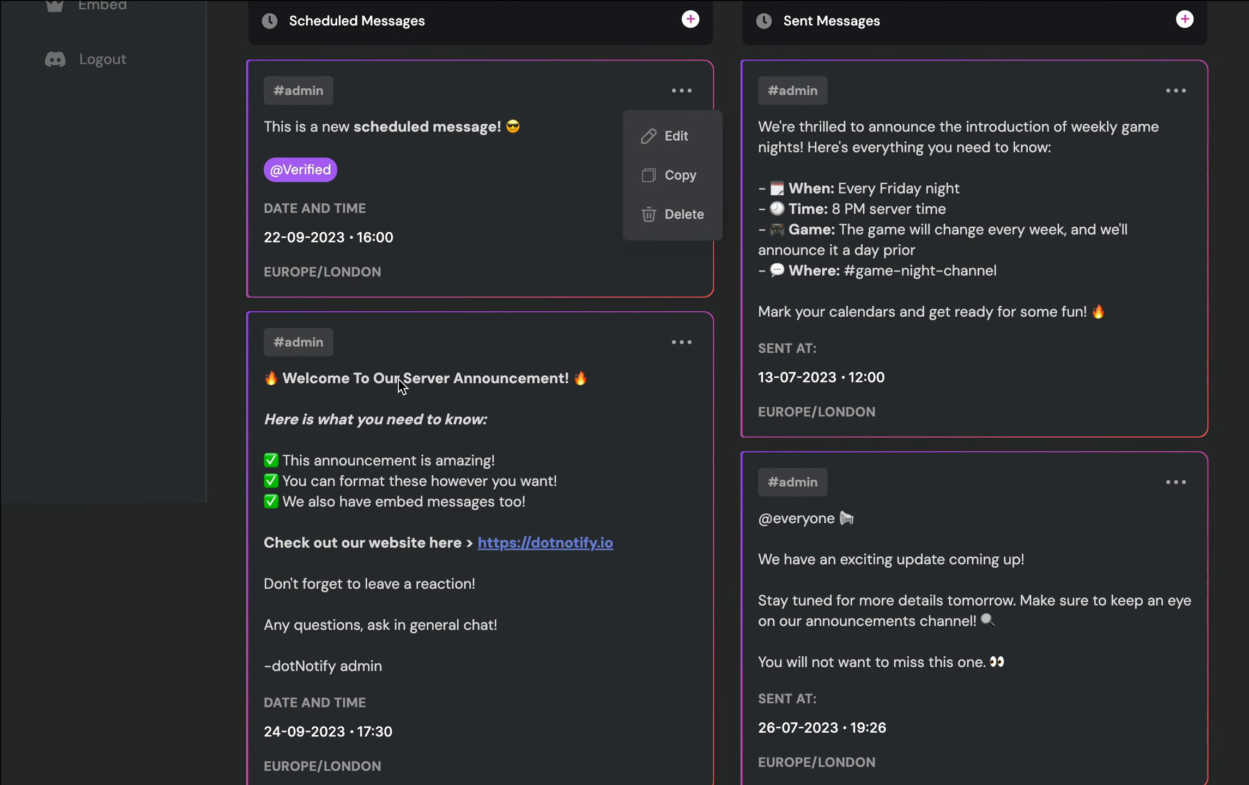
scroll(460, 416, "down", 2)
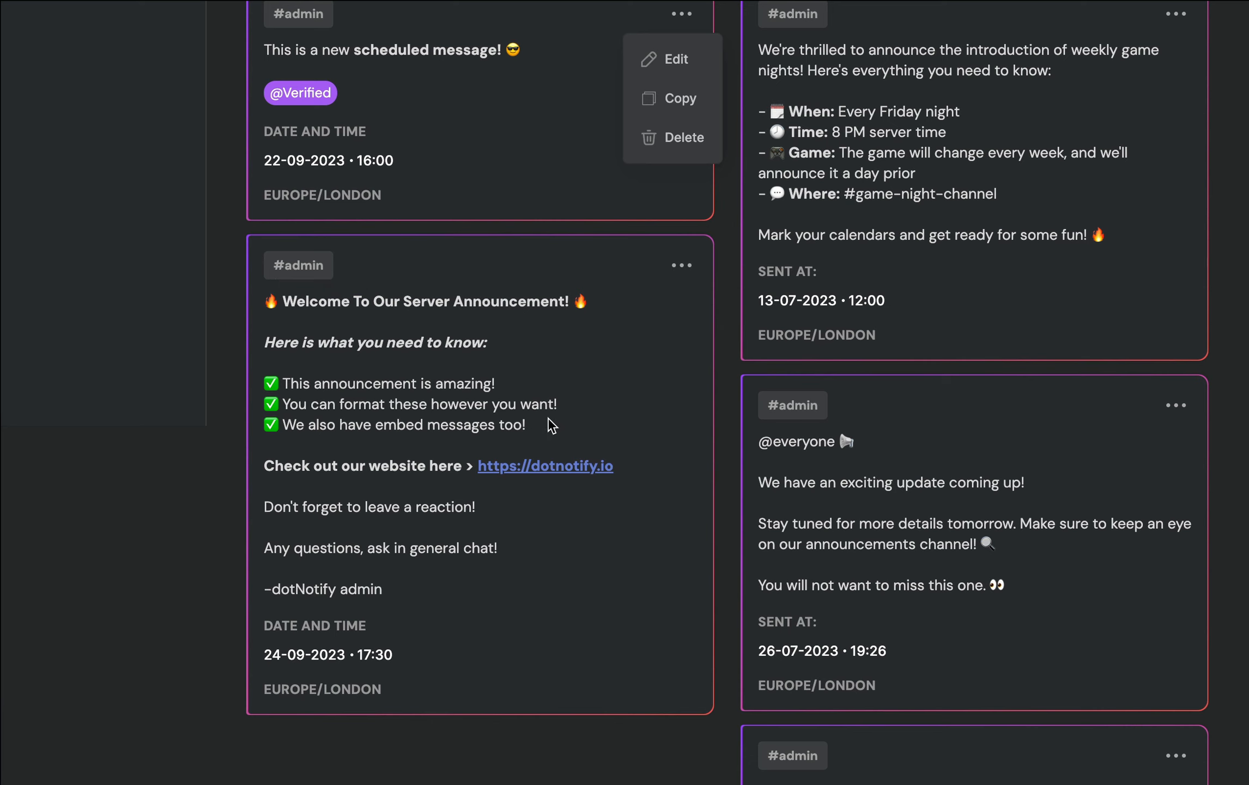
- Copy the "Welcome To Our Server Announcement!" message into a new message form and review its text and schedule settings
left_click(681, 267)
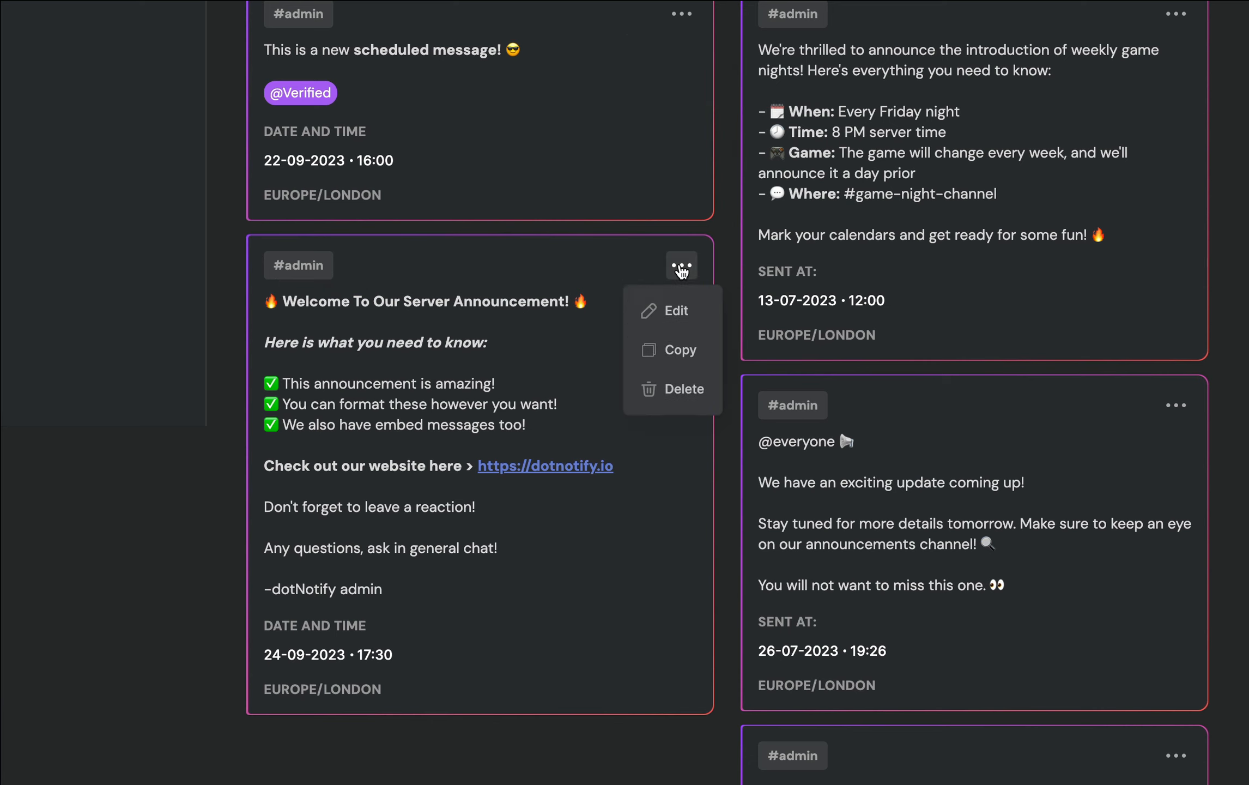
left_click(661, 351)
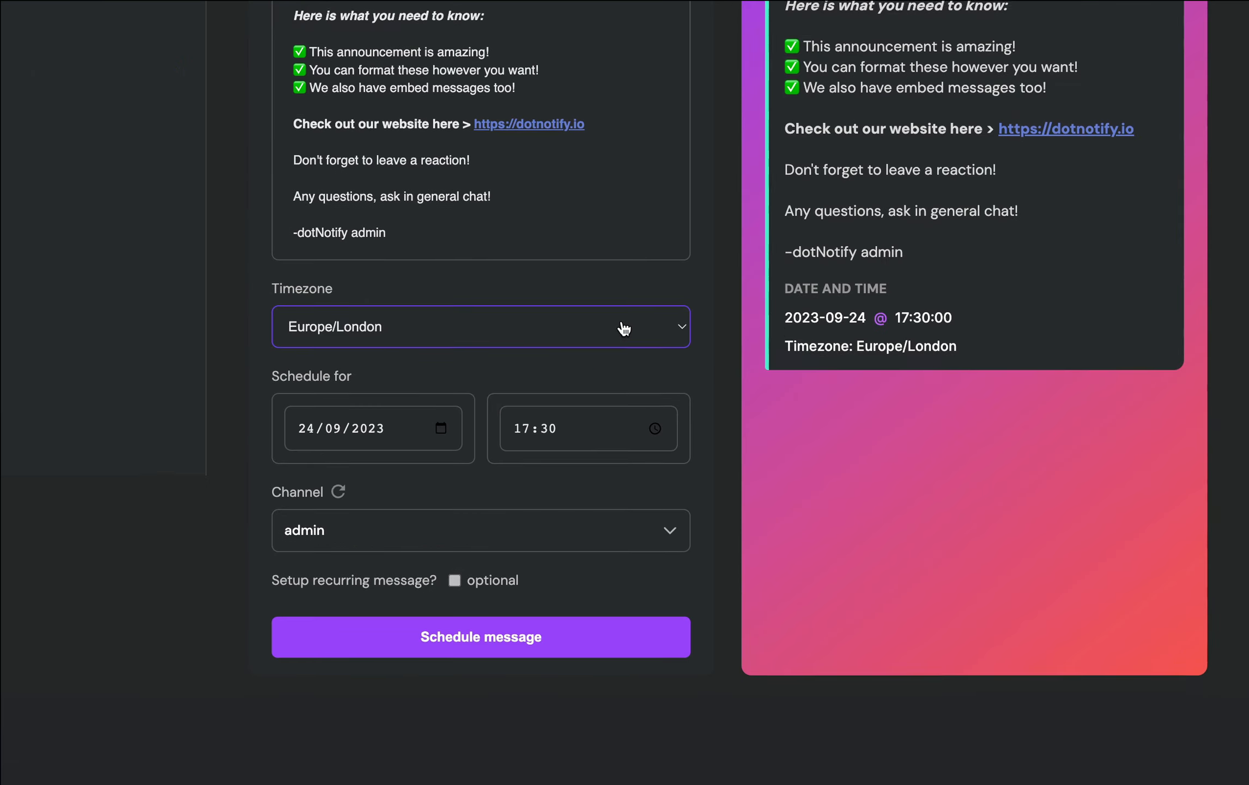
scroll(625, 325, "up", 5)
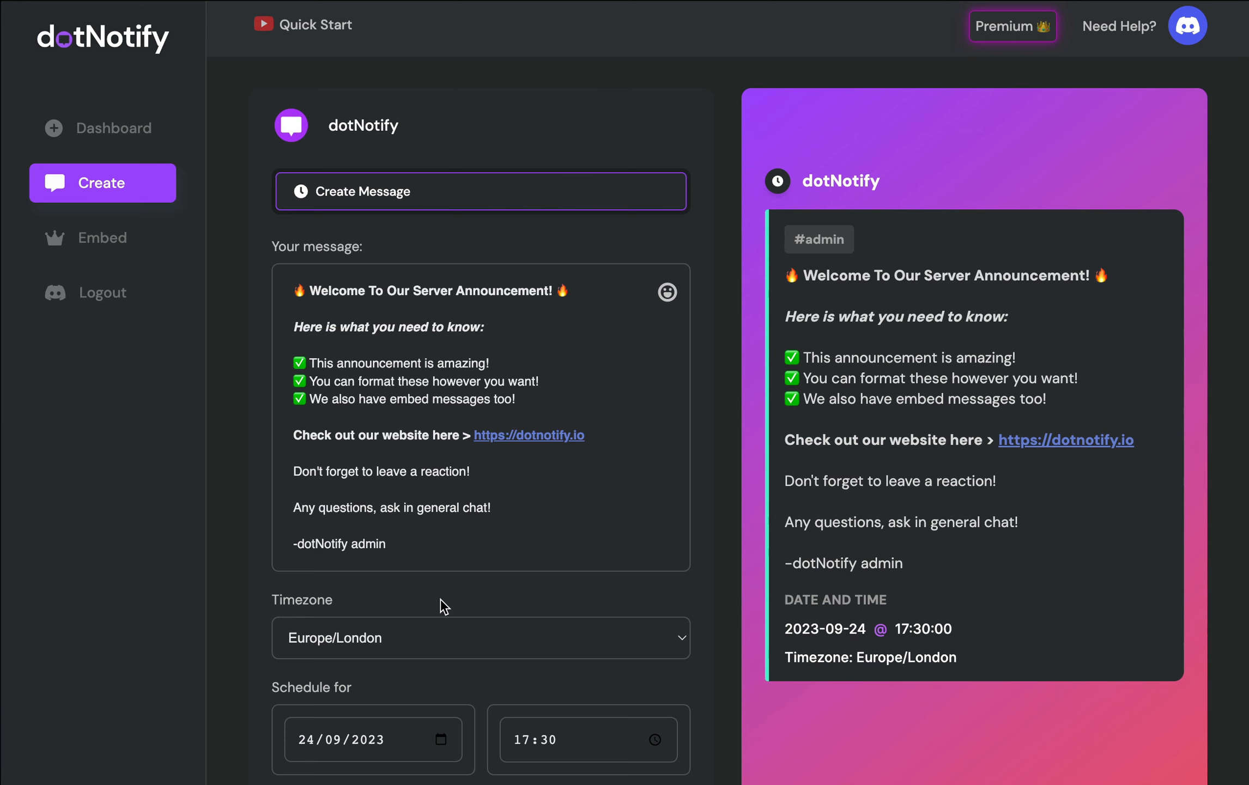
scroll(441, 598, "down", 1)
scroll(430, 654, "up", 1)
left_click(418, 742)
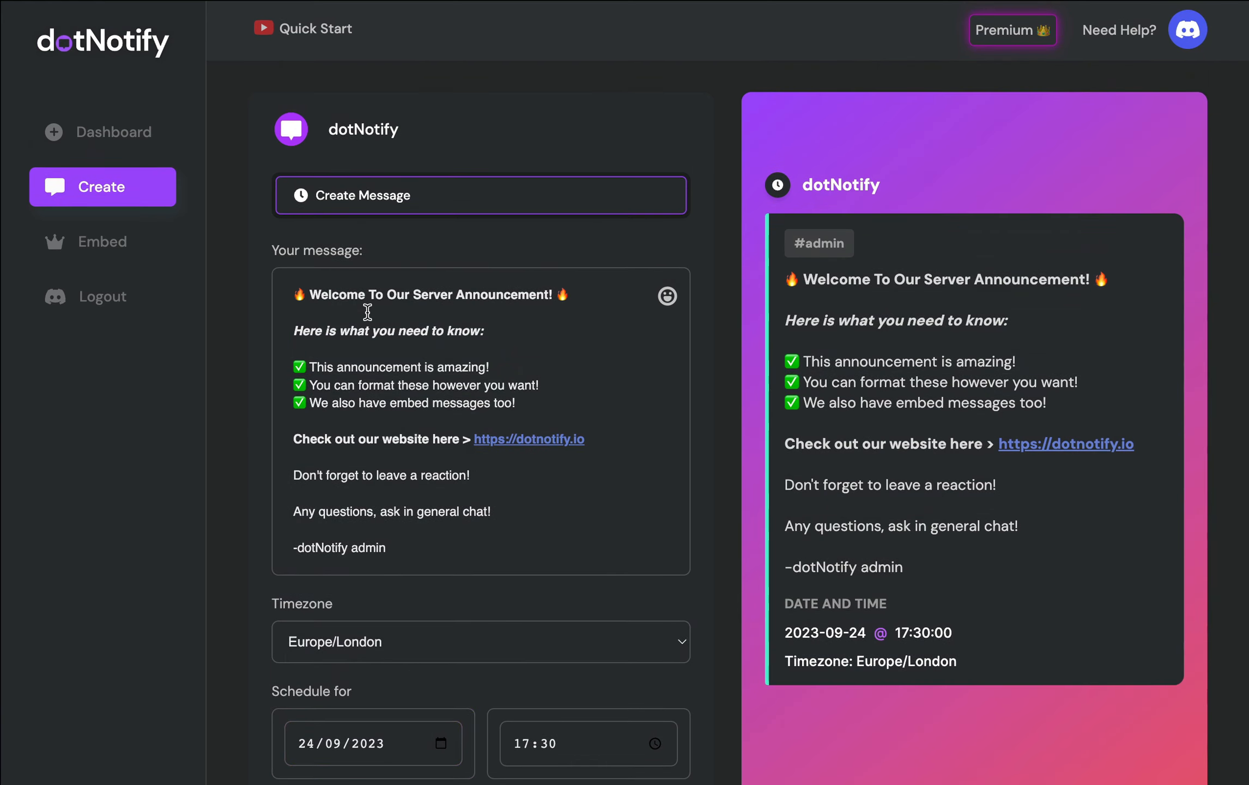
scroll(418, 366, "down", 5)
scroll(419, 366, "up", 5)
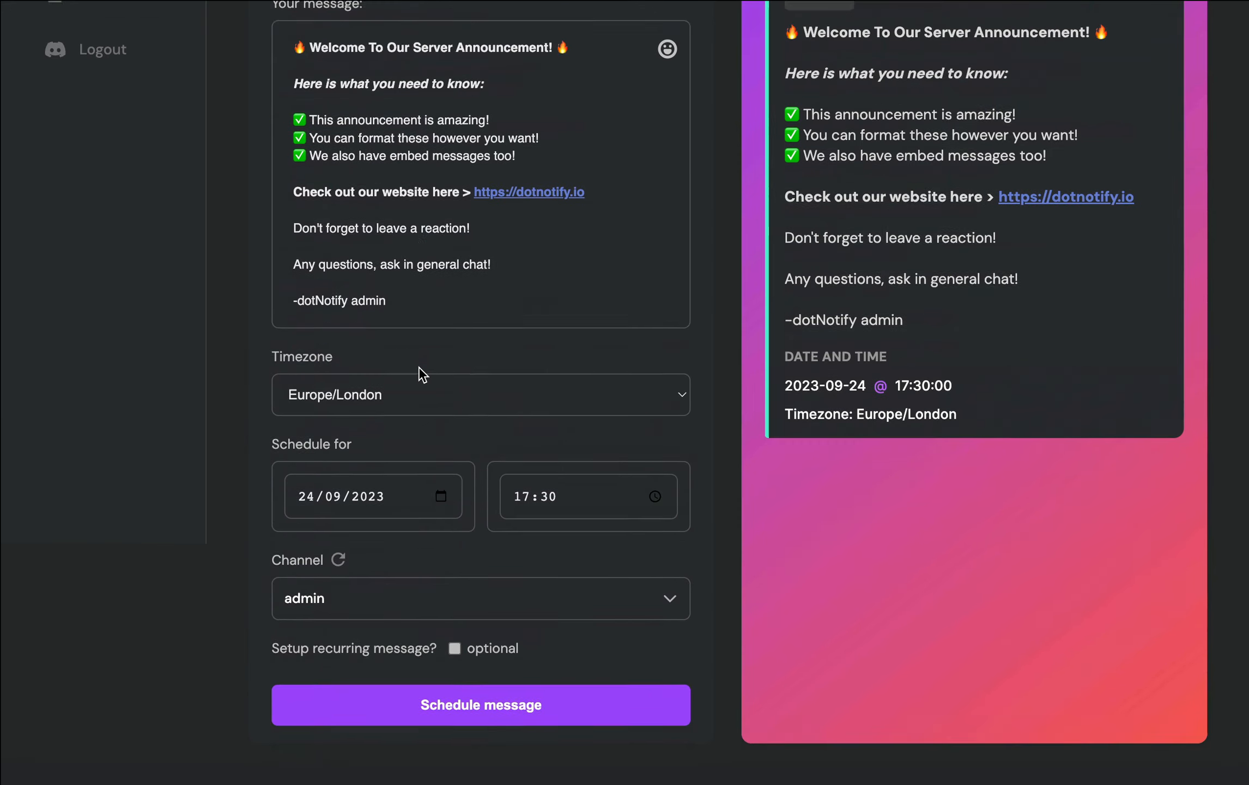
- View the recurring messages on the dashboard, checking the frequency filter choices and the actions available for the daily Reminder message
left_click(87, 137)
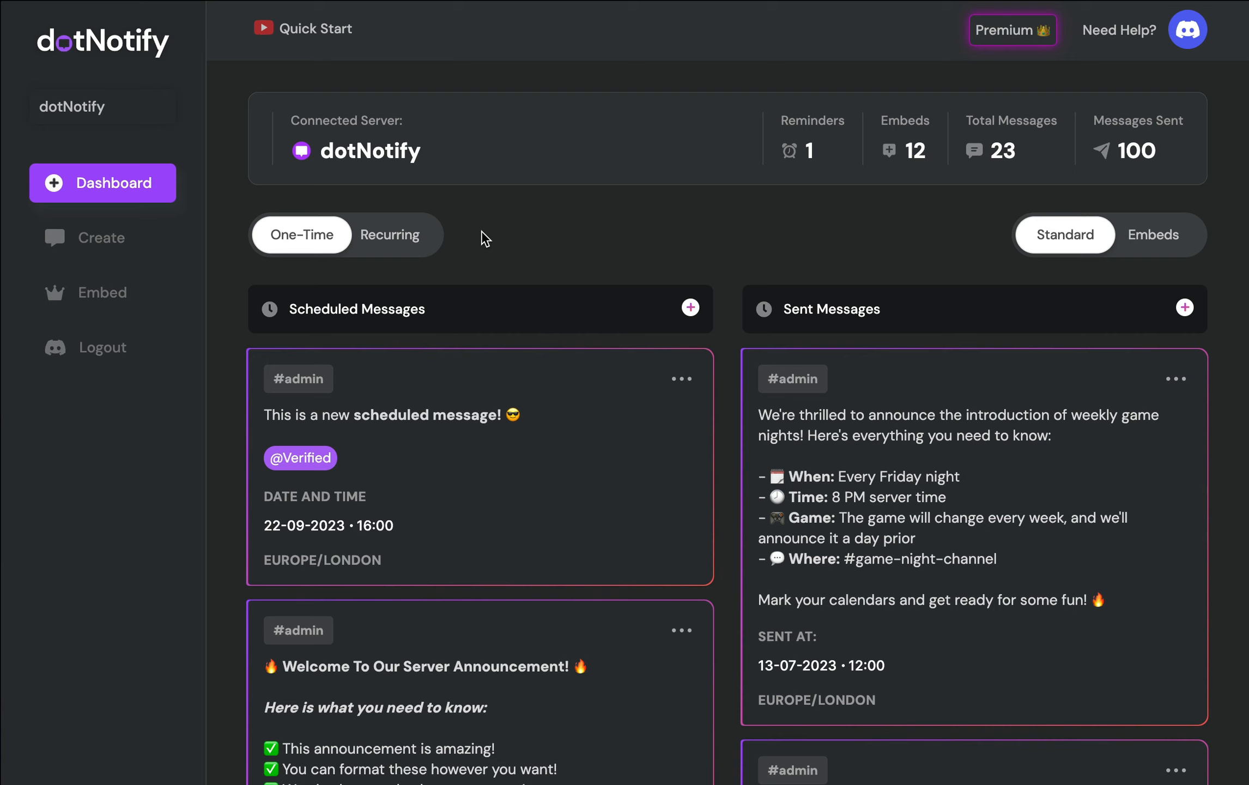
left_click(382, 252)
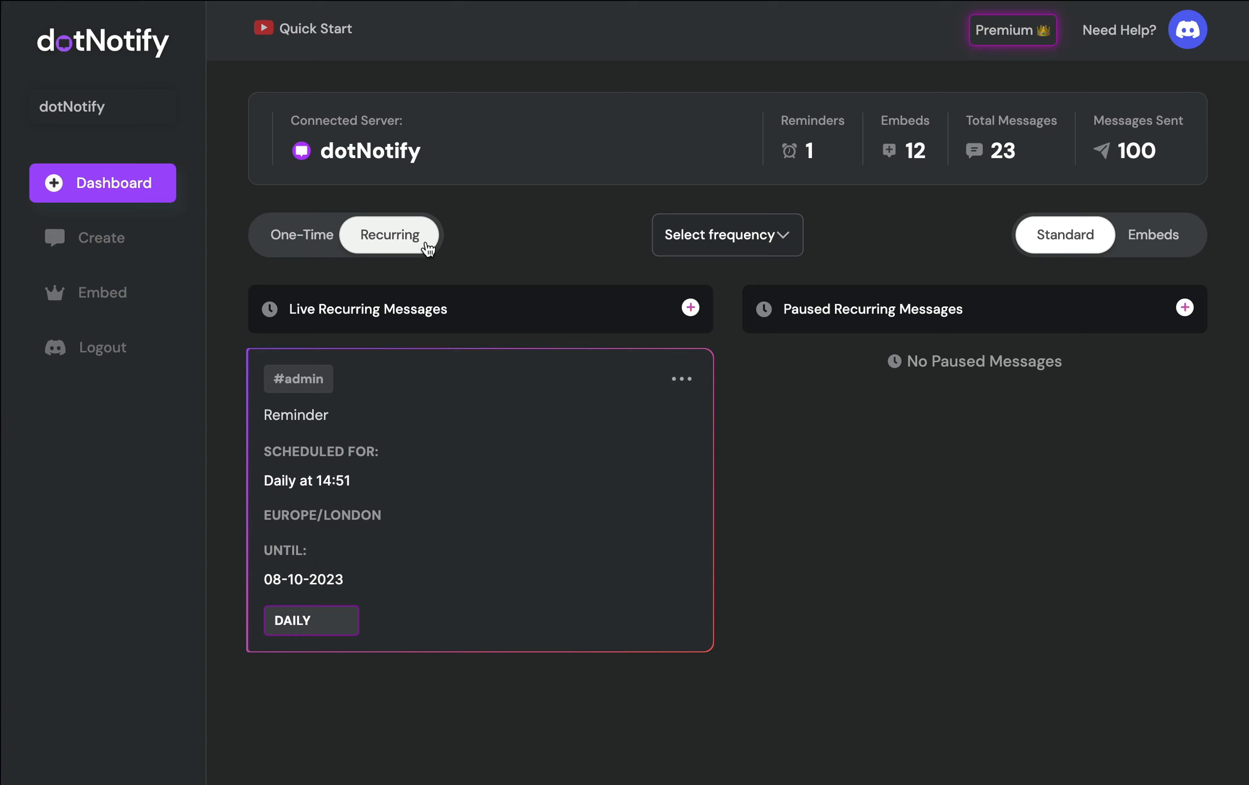
left_click(715, 226)
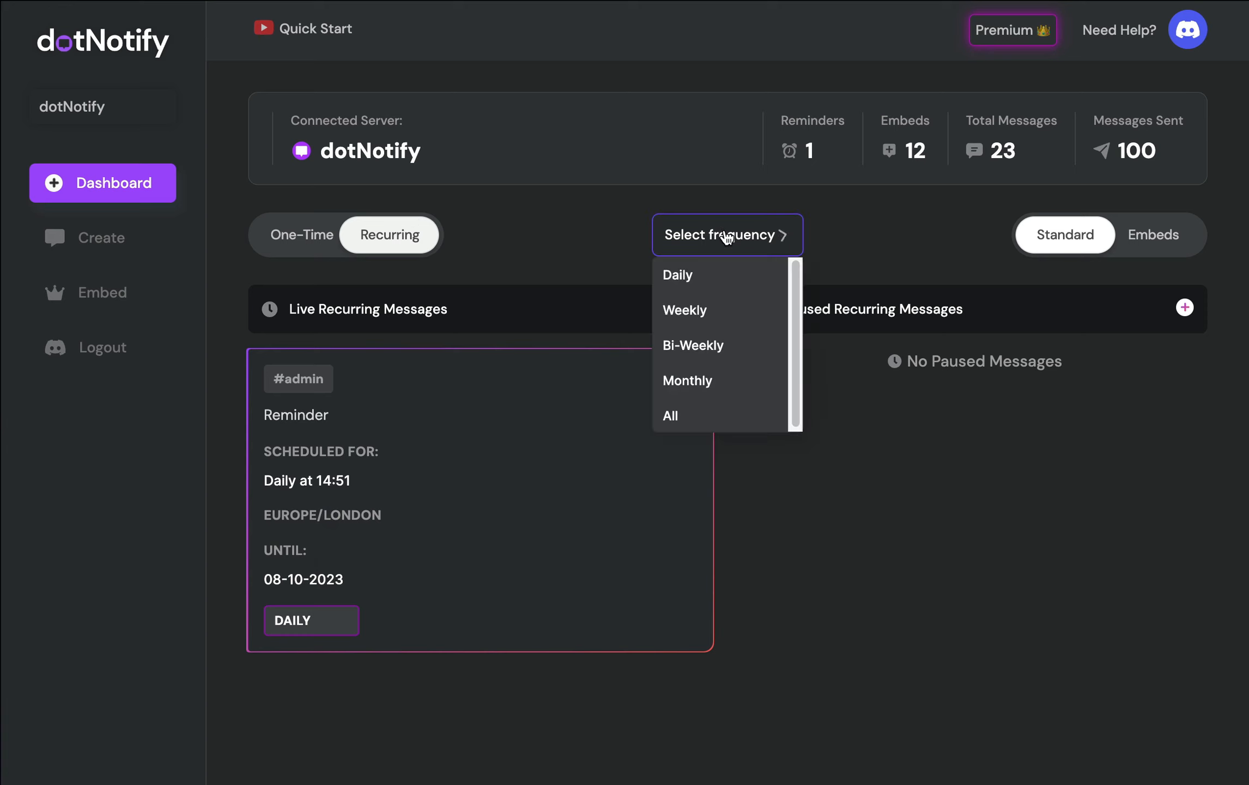
left_click(583, 241)
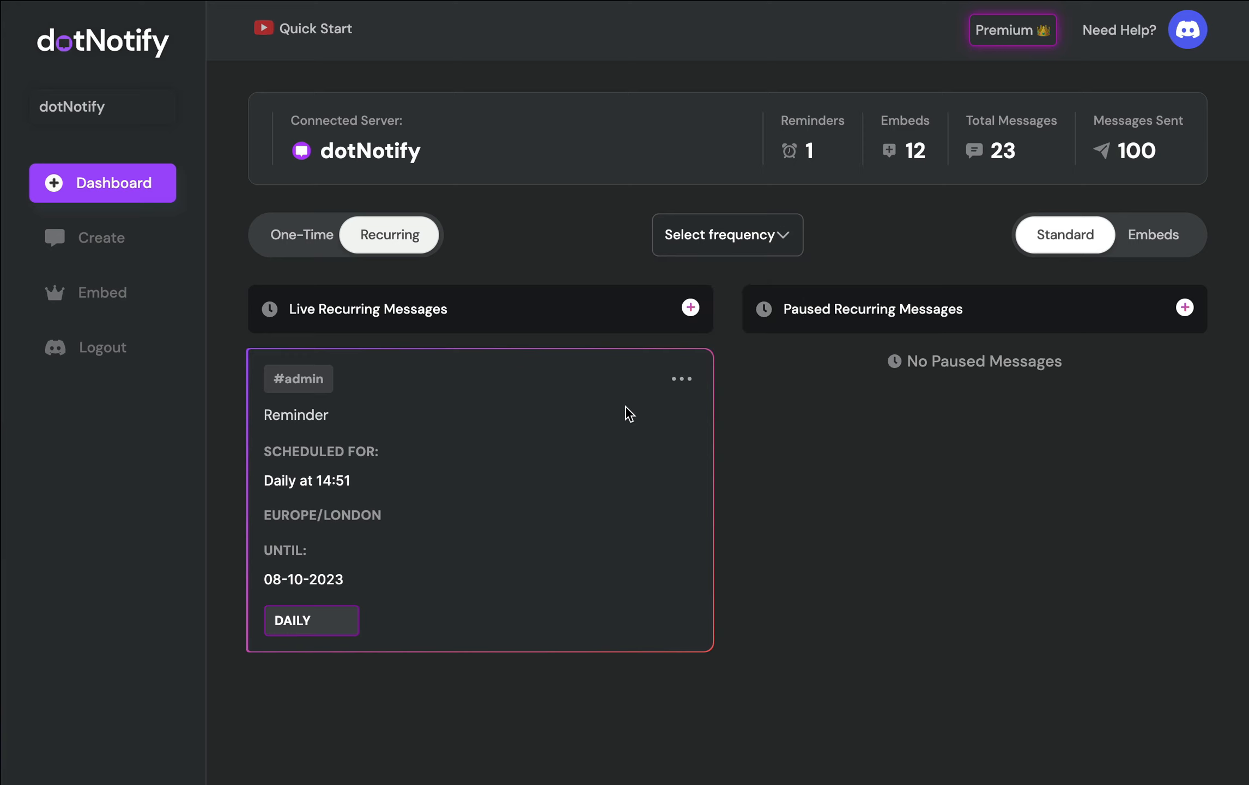
left_click(680, 381)
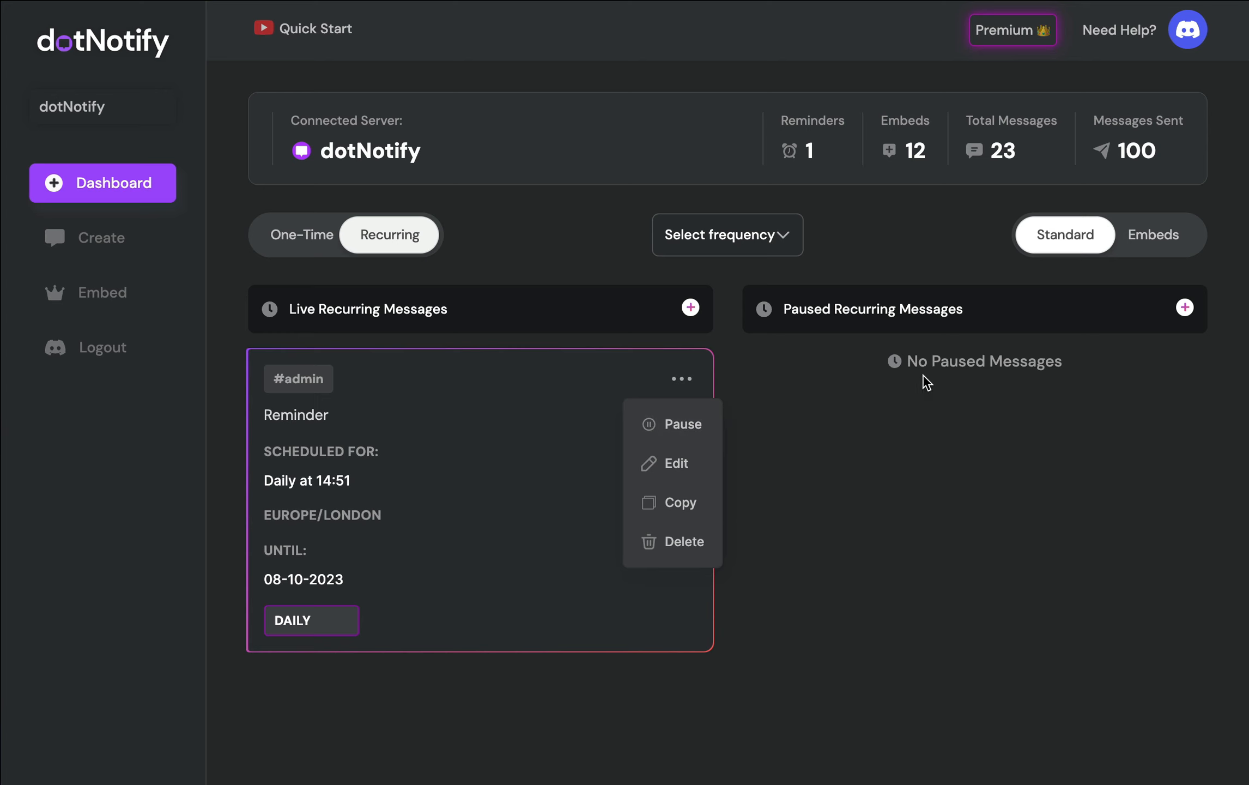
- Show the one-time embed messages on the dashboard and look through the sent "Welcome To My Embed Message" embed
left_click(312, 235)
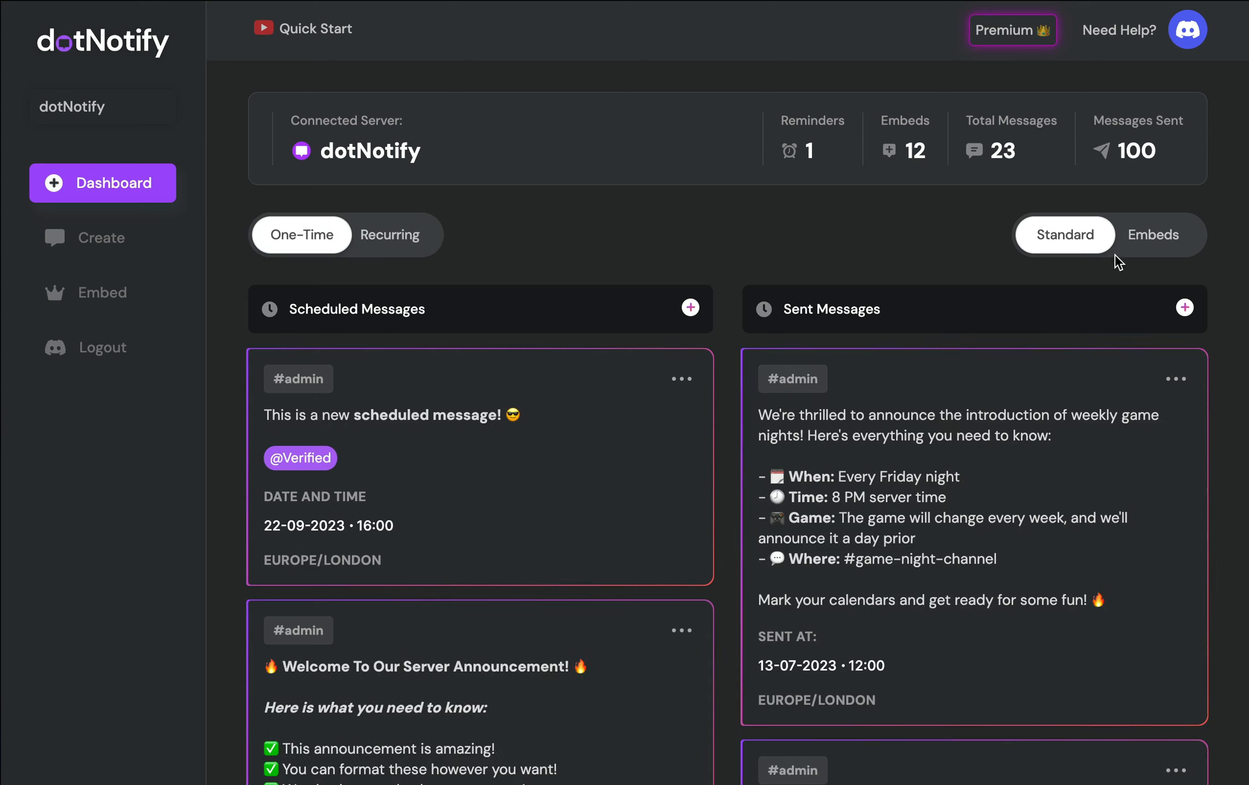
left_click(1179, 239)
scroll(875, 418, "down", 3)
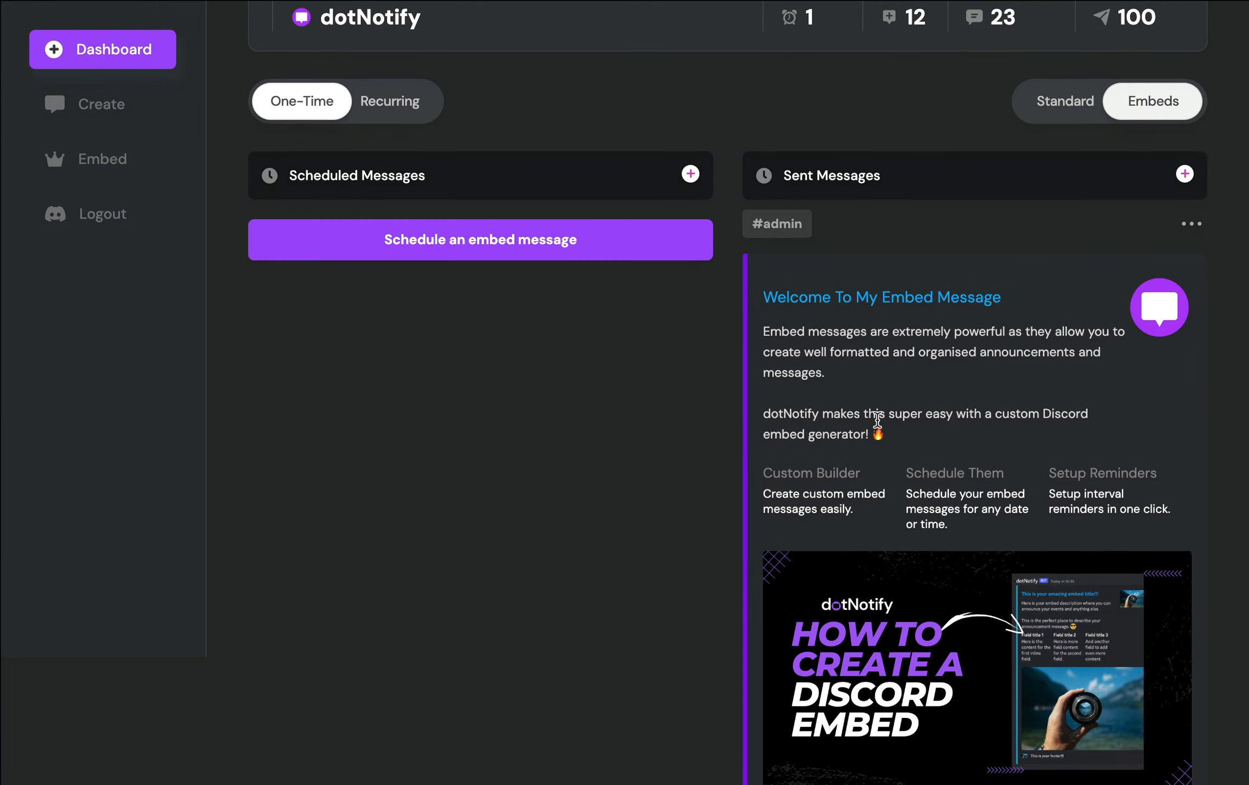
scroll(924, 444, "down", 1)
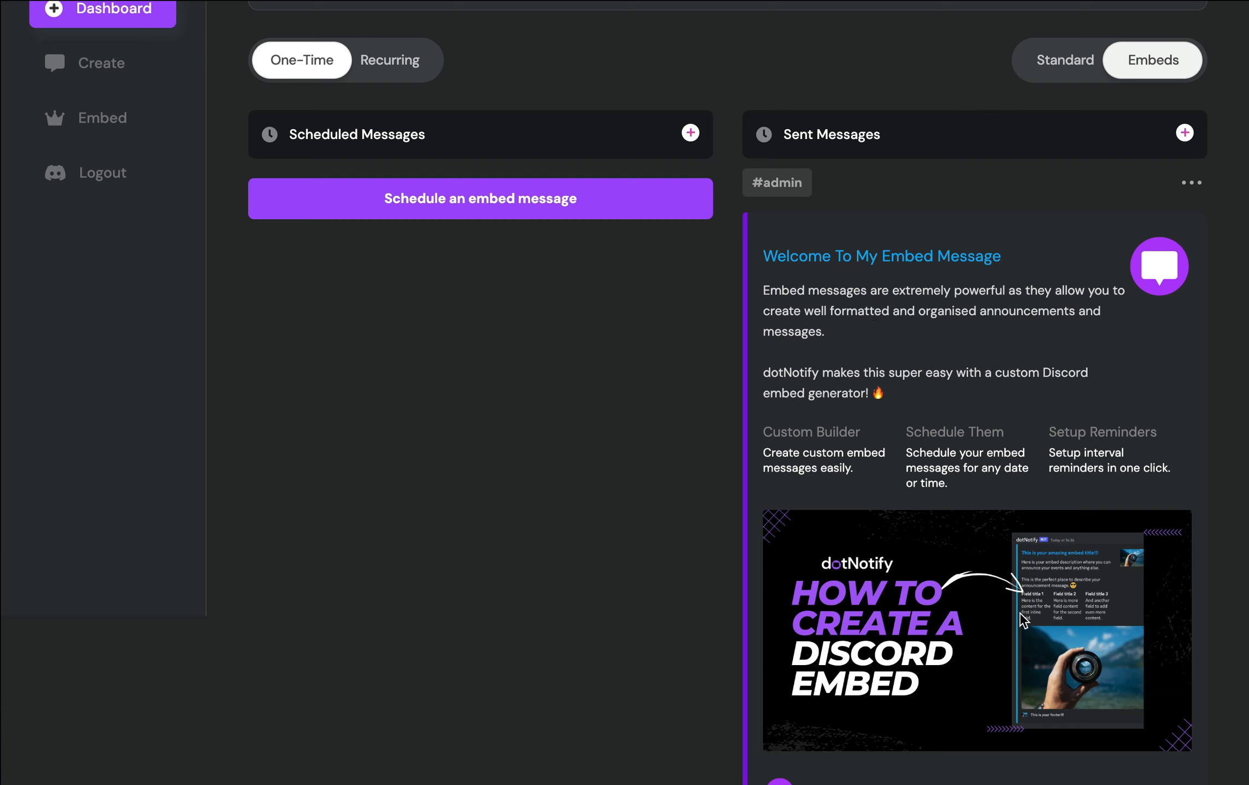
scroll(976, 458, "down", 5)
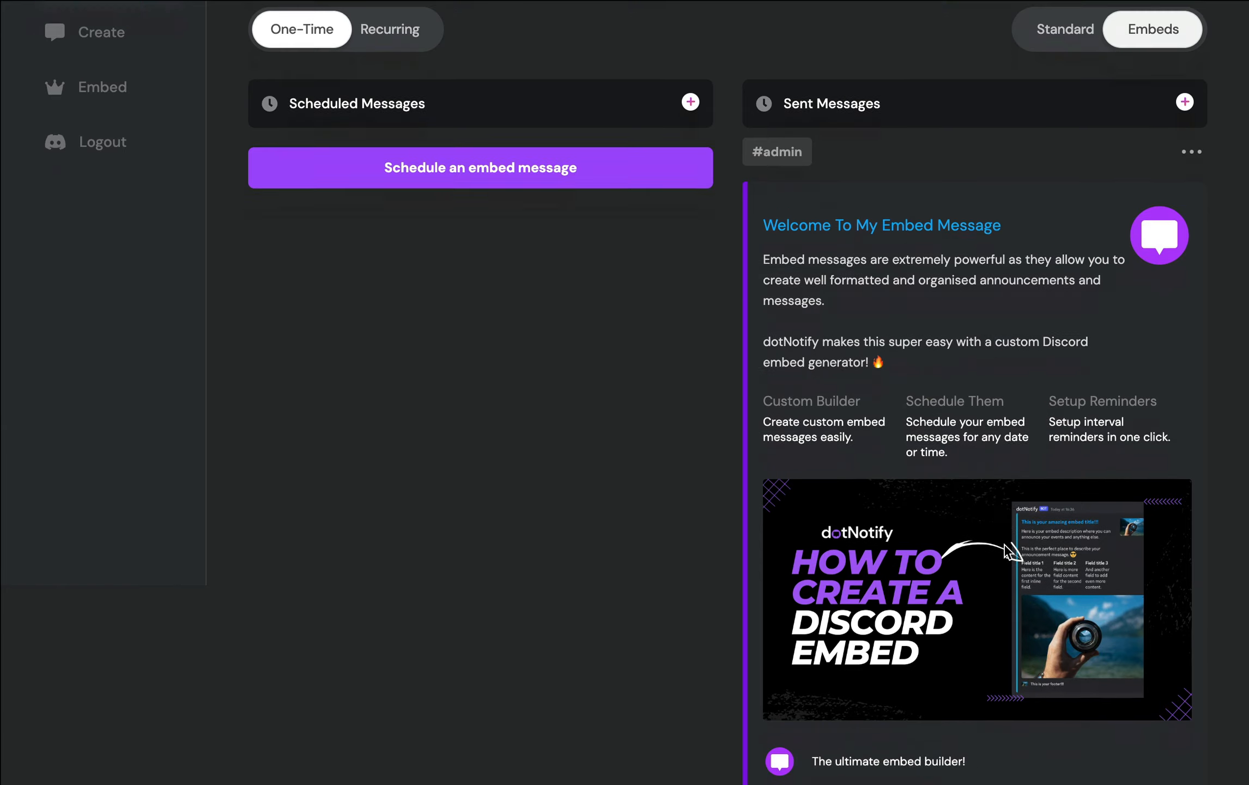
scroll(990, 488, "up", 4)
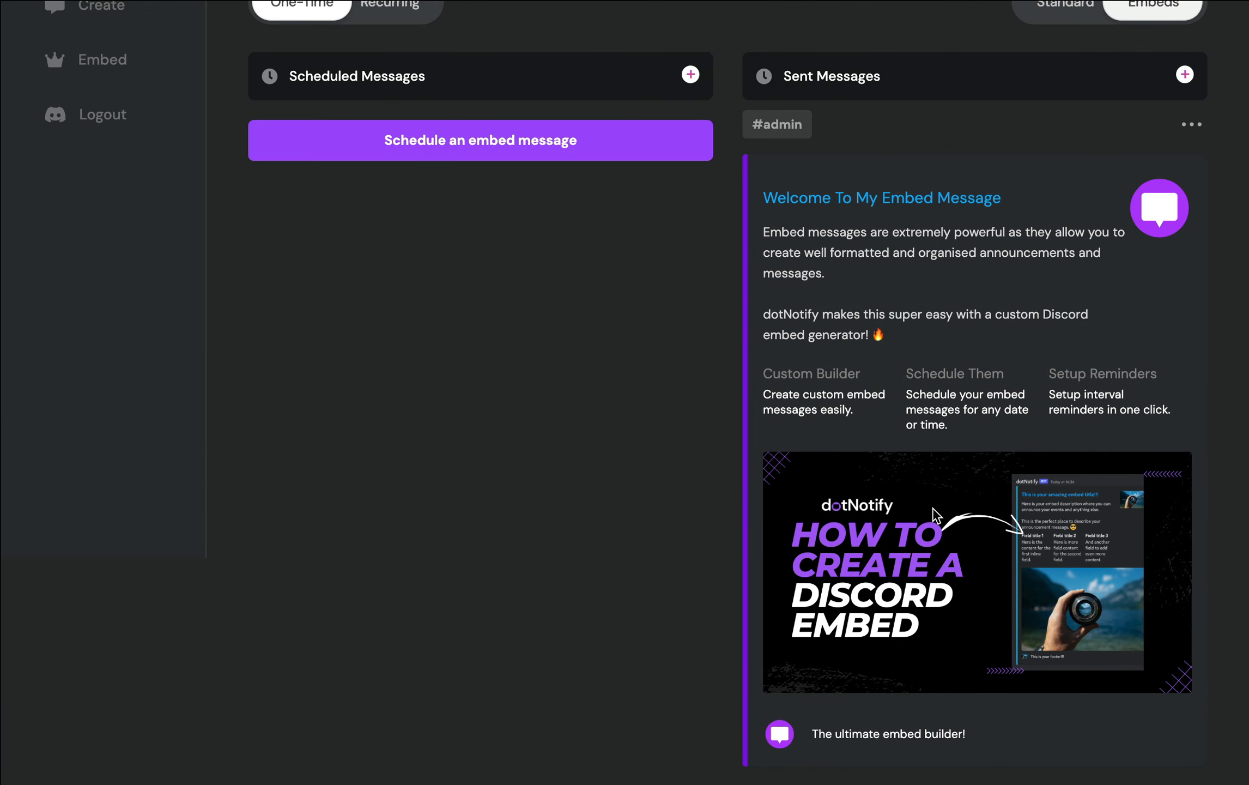
scroll(109, 235, "up", 5)
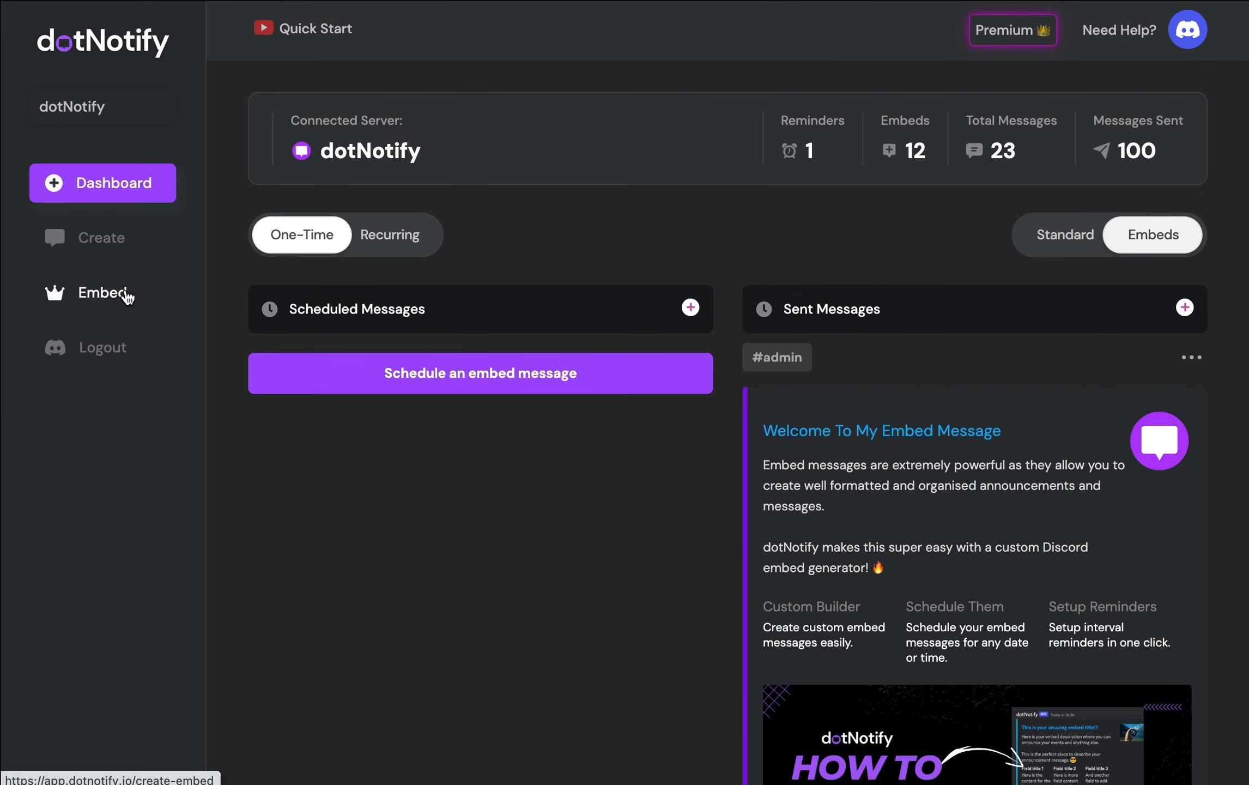
- Look through the blank embed message form, from its text and color fields to the schedule settings and the recurring message options
left_click(126, 290)
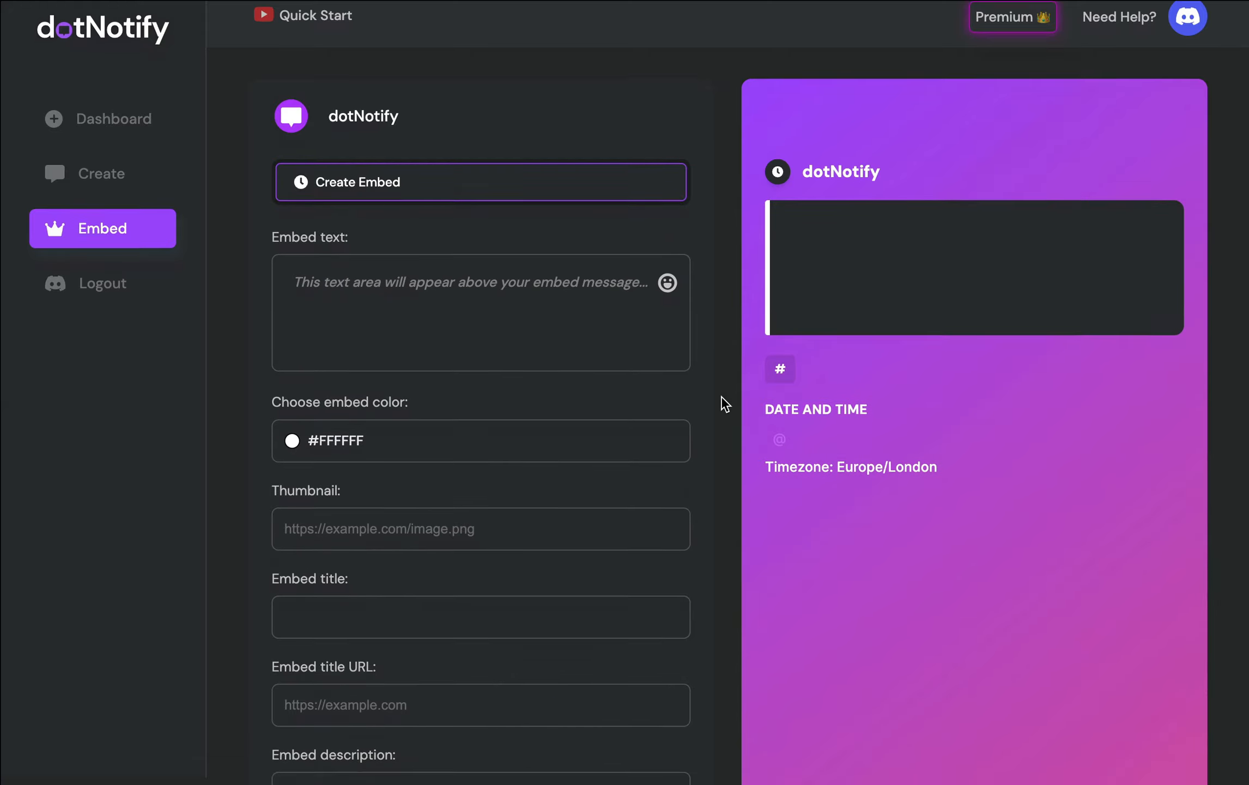
scroll(722, 402, "down", 15)
scroll(726, 404, "up", 15)
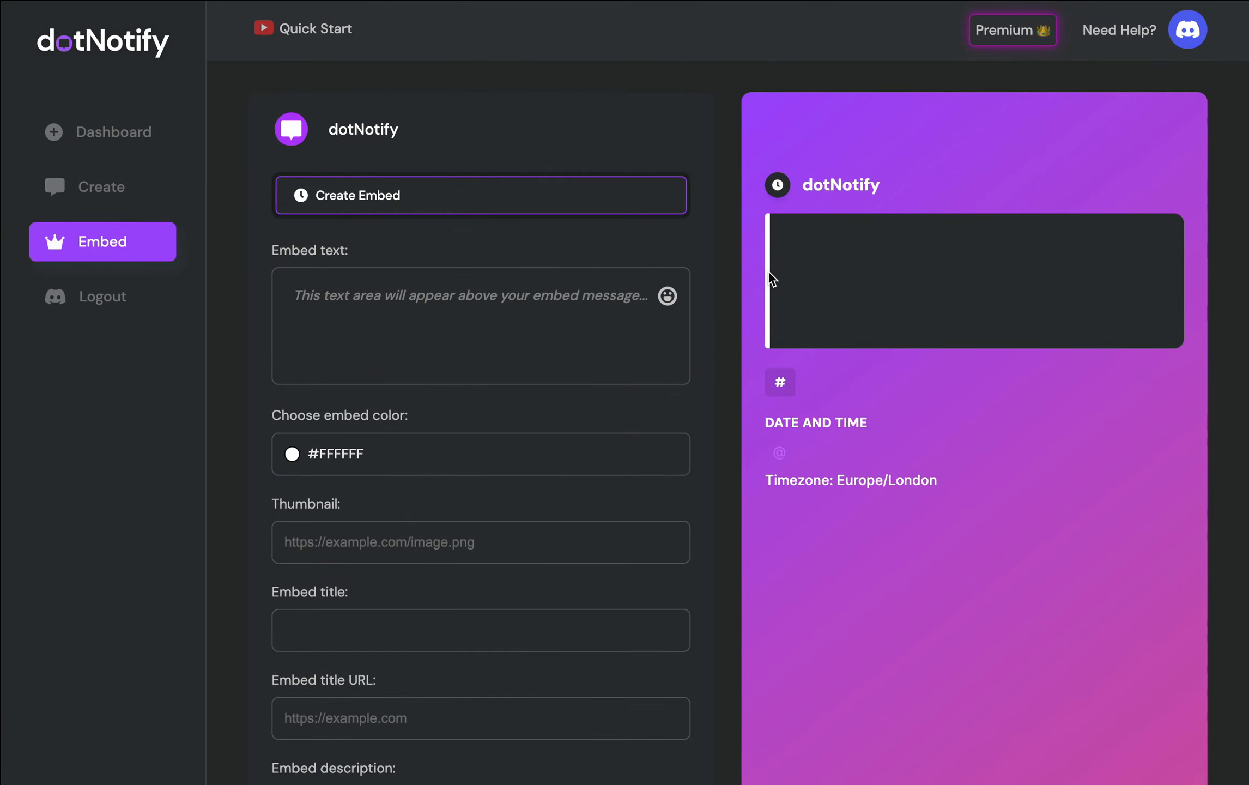
scroll(641, 387, "down", 15)
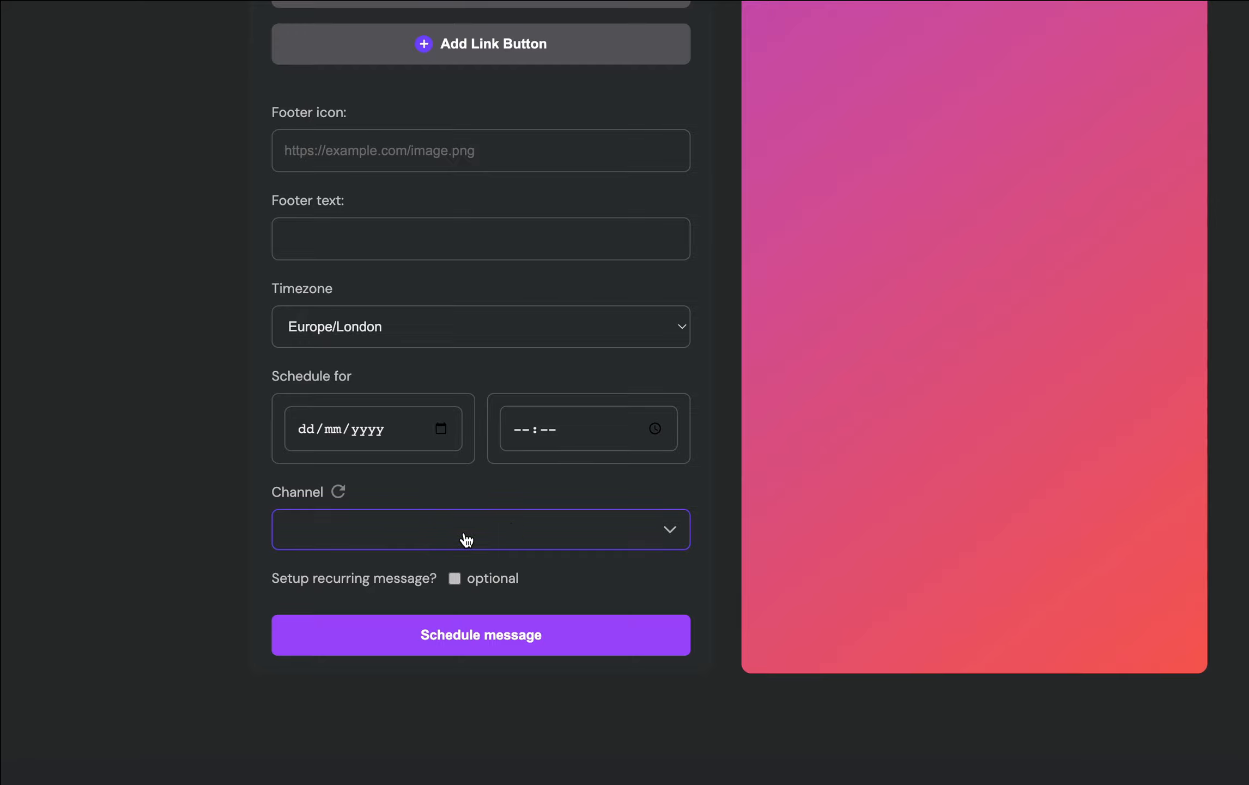
left_click(454, 579)
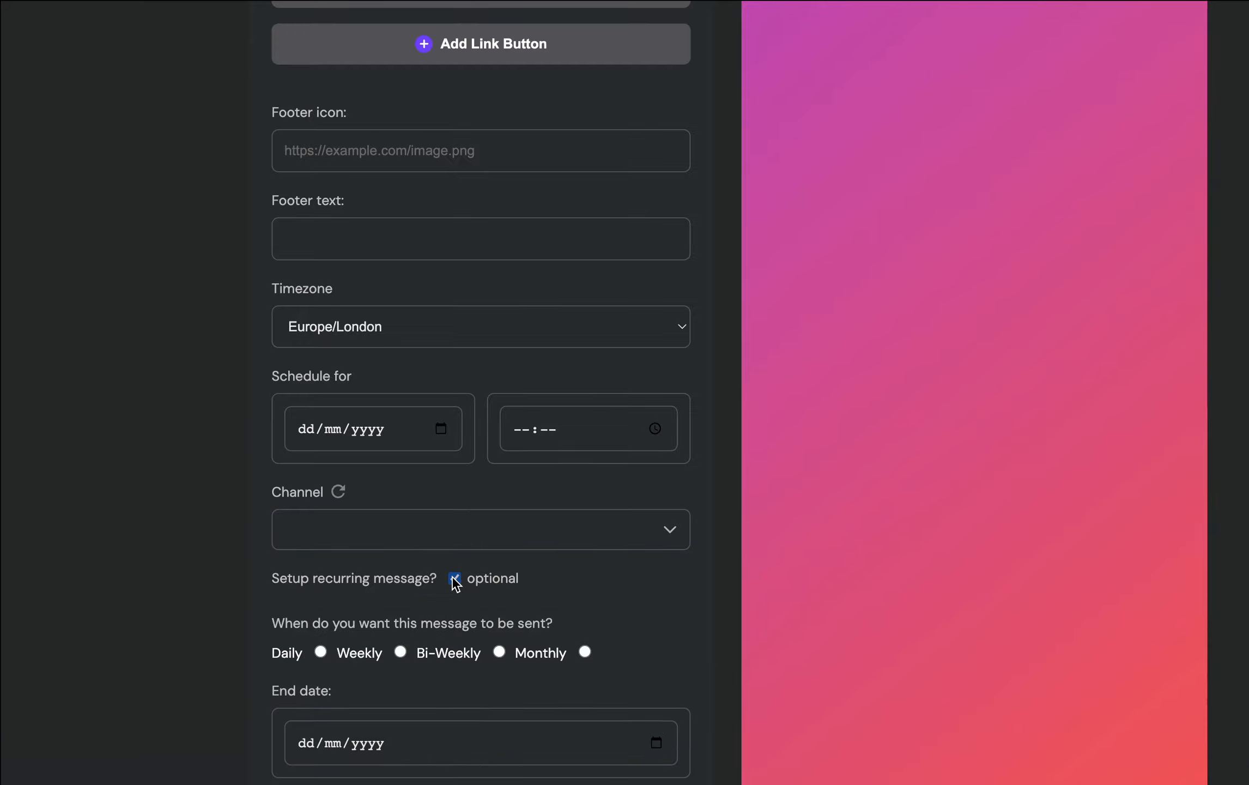
left_click(455, 578)
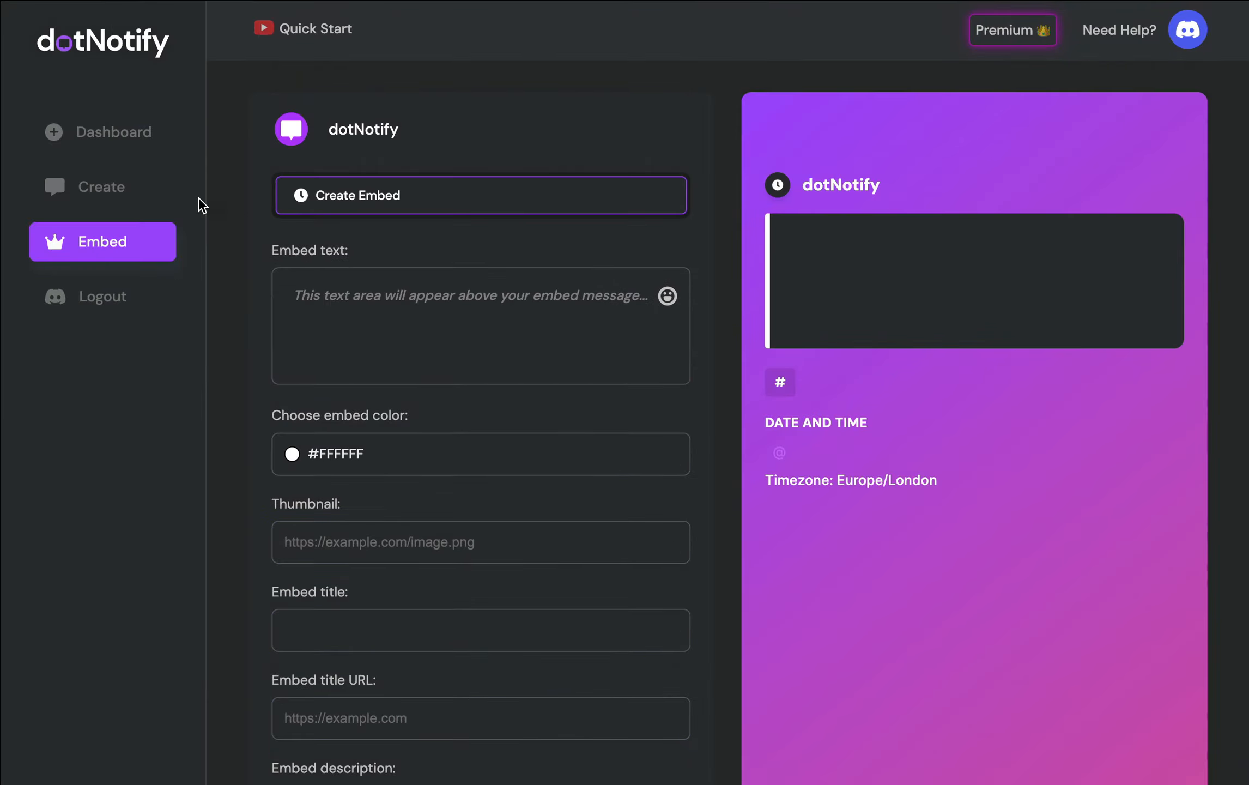
- Return to the dashboard and check the connected server choices and the option for adding a server
left_click(138, 135)
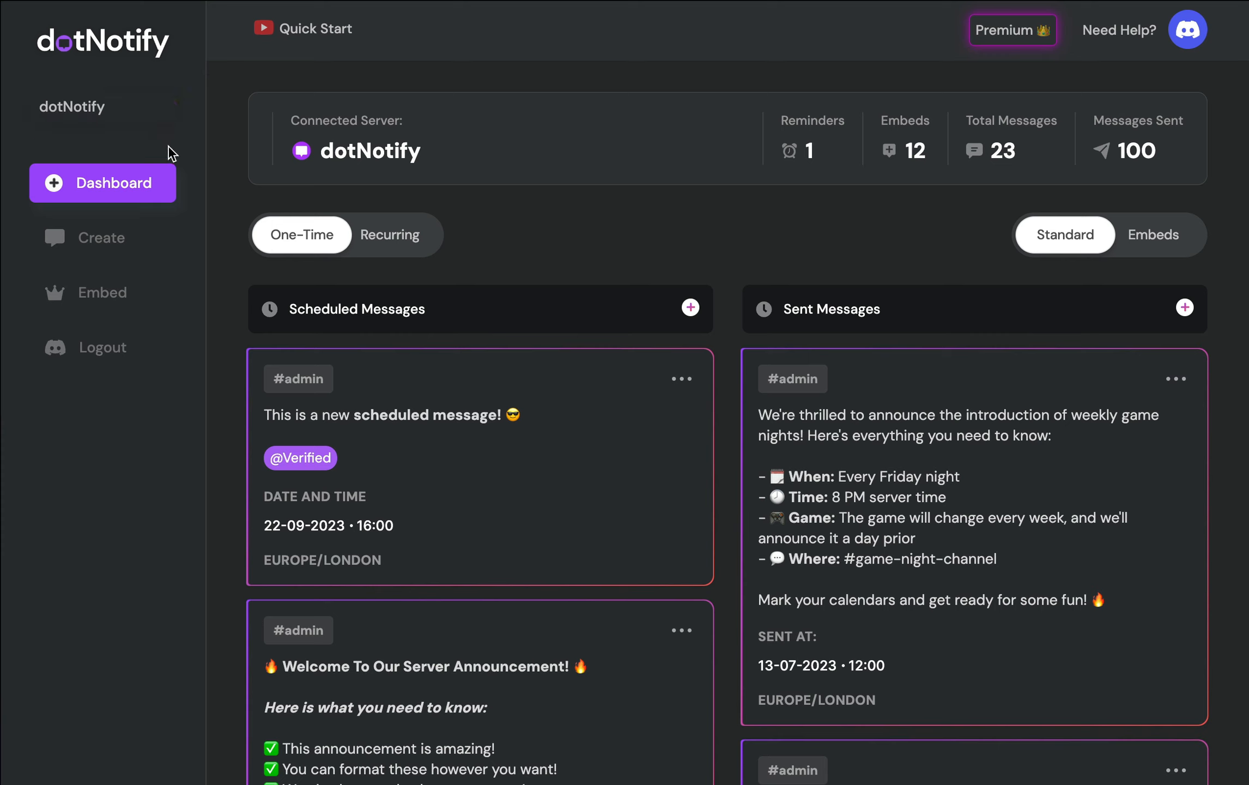
left_click(140, 109)
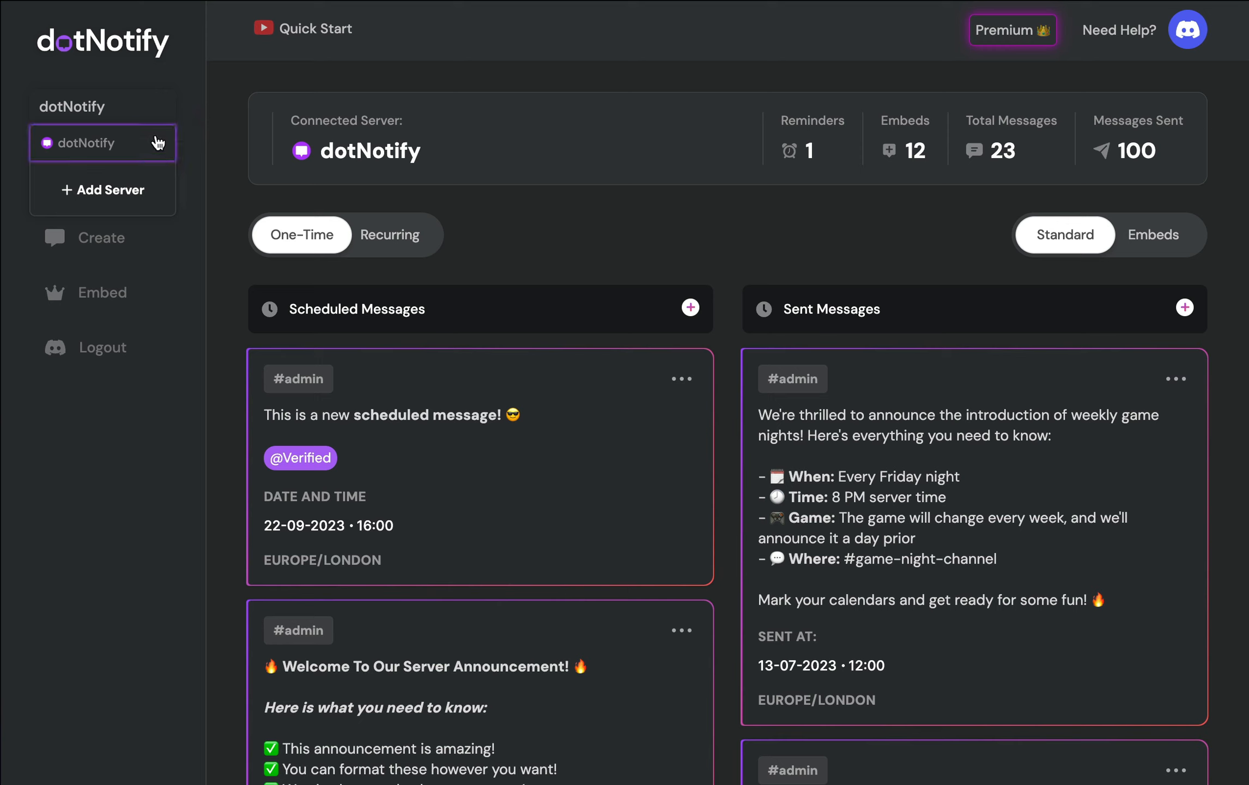
left_click(146, 115)
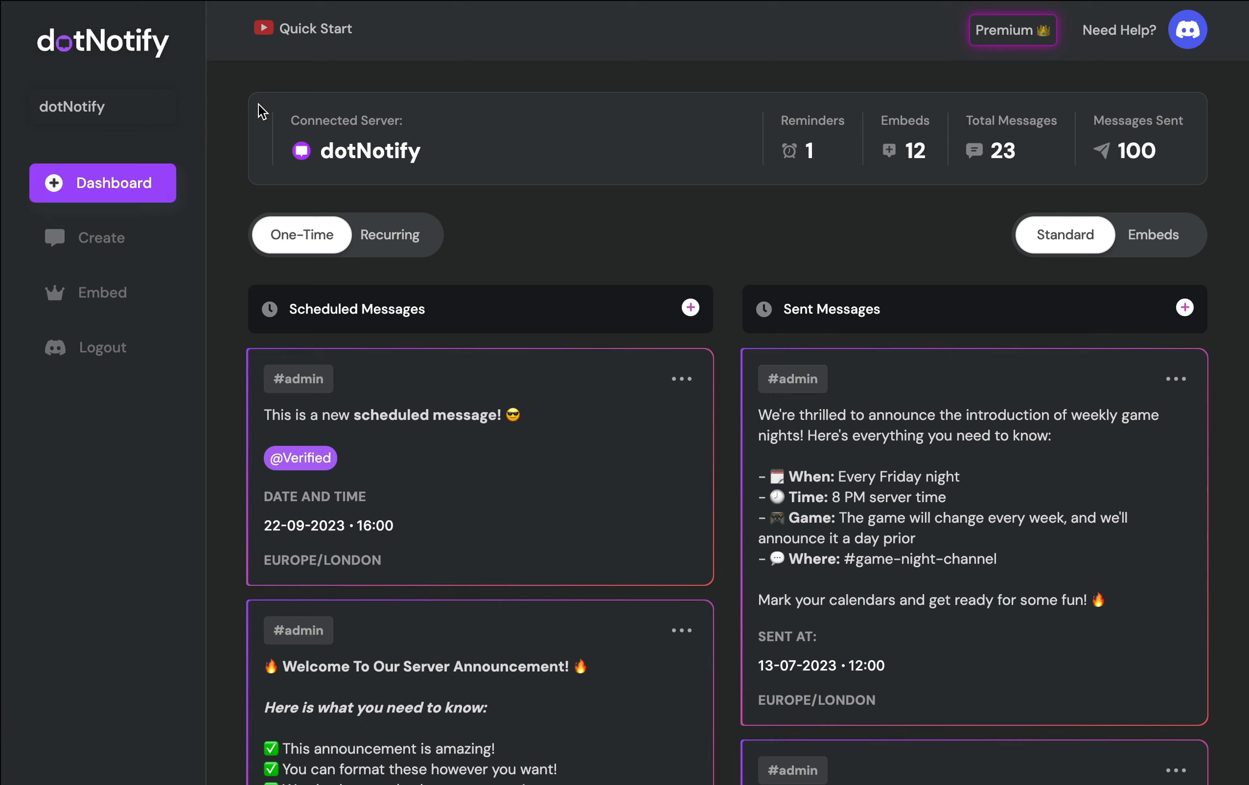